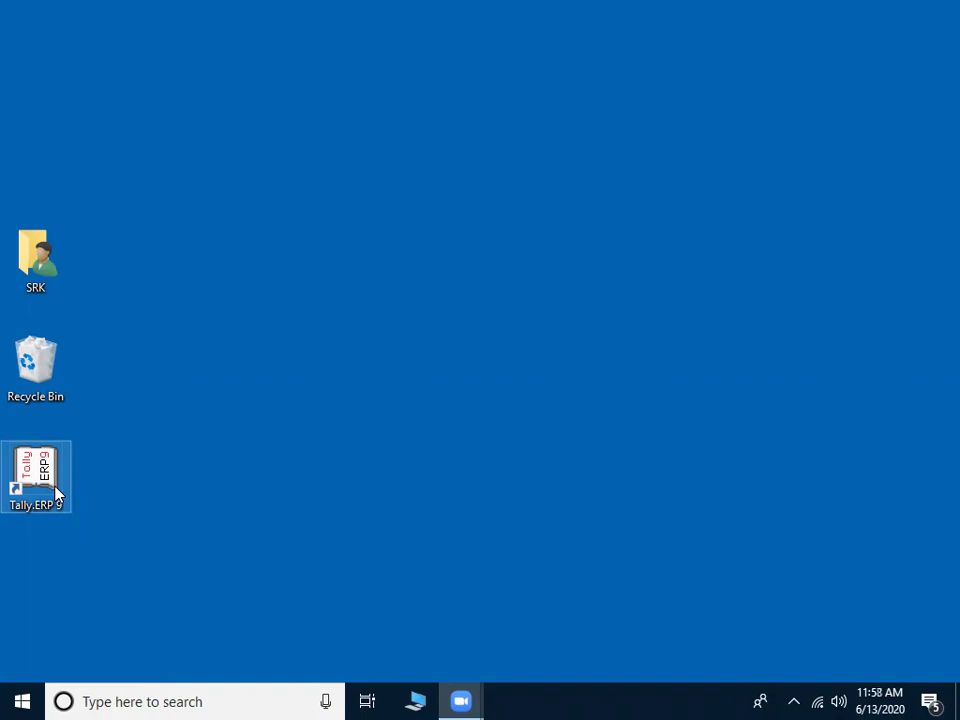
Step: Launch Tally.ERP 9 from its desktop shortcut to reach the Startup screen
double_click(56, 492)
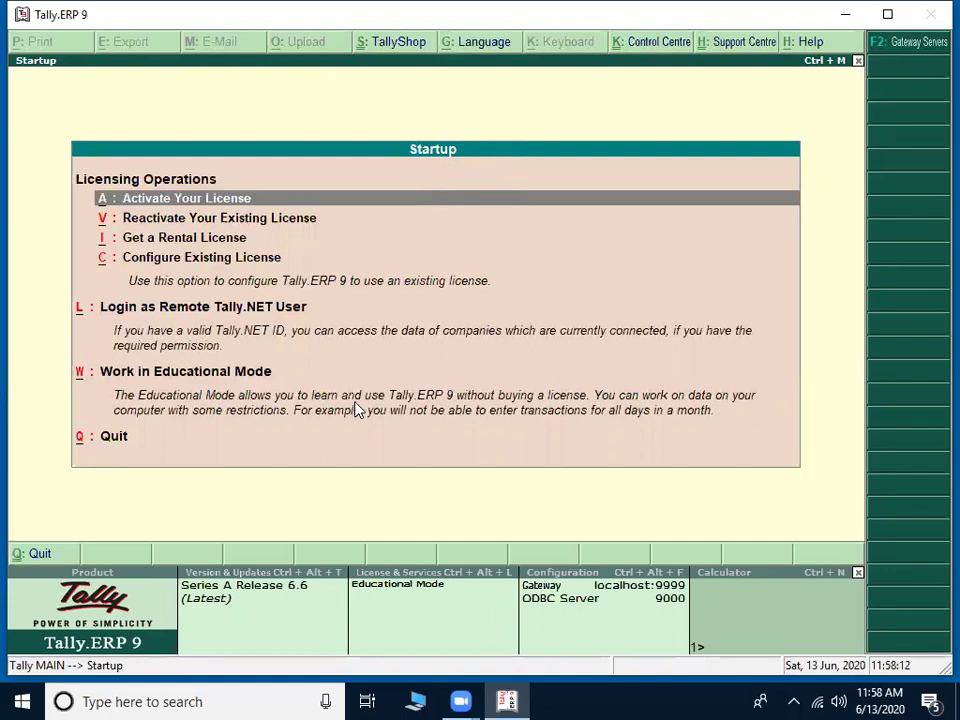
Step: Choose Work in Educational Mode to reach the Gateway of Tally for KARAN ENTERPRISES
key(Up)
key(Up)
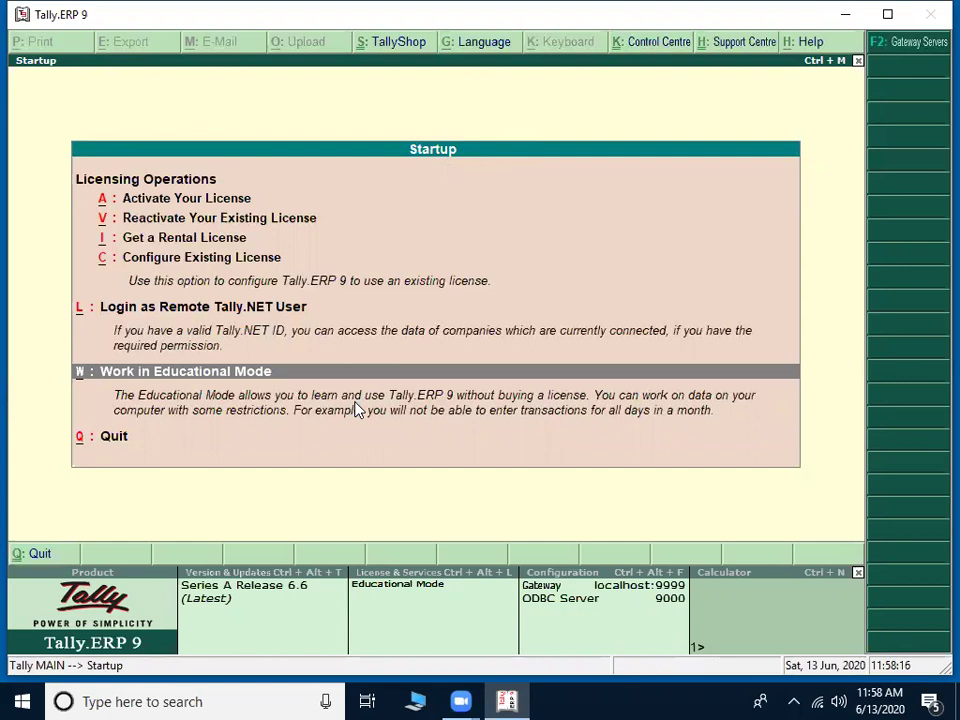
key(Return)
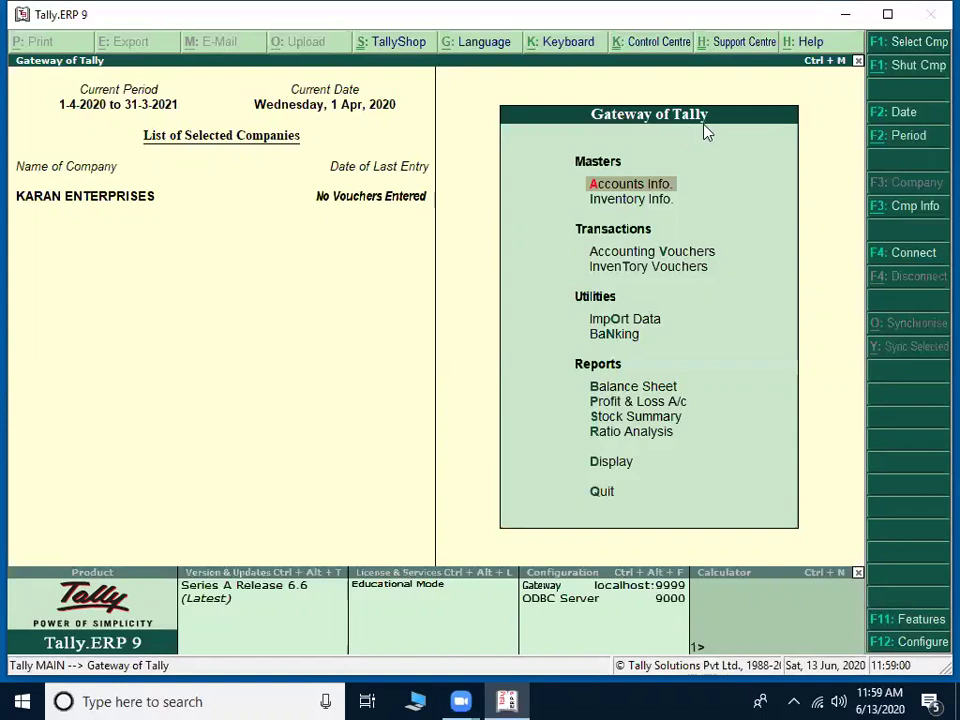
Step: Open Statutory & Taxation from the Company Features menu for KARAN ENTERPRISES
click(905, 632)
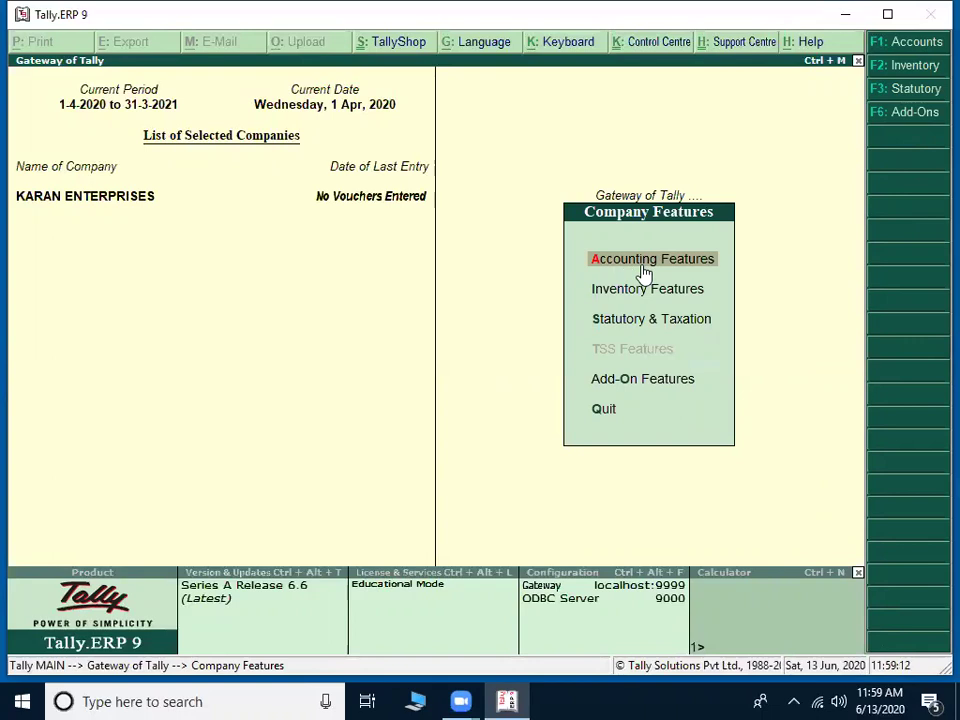
click(627, 325)
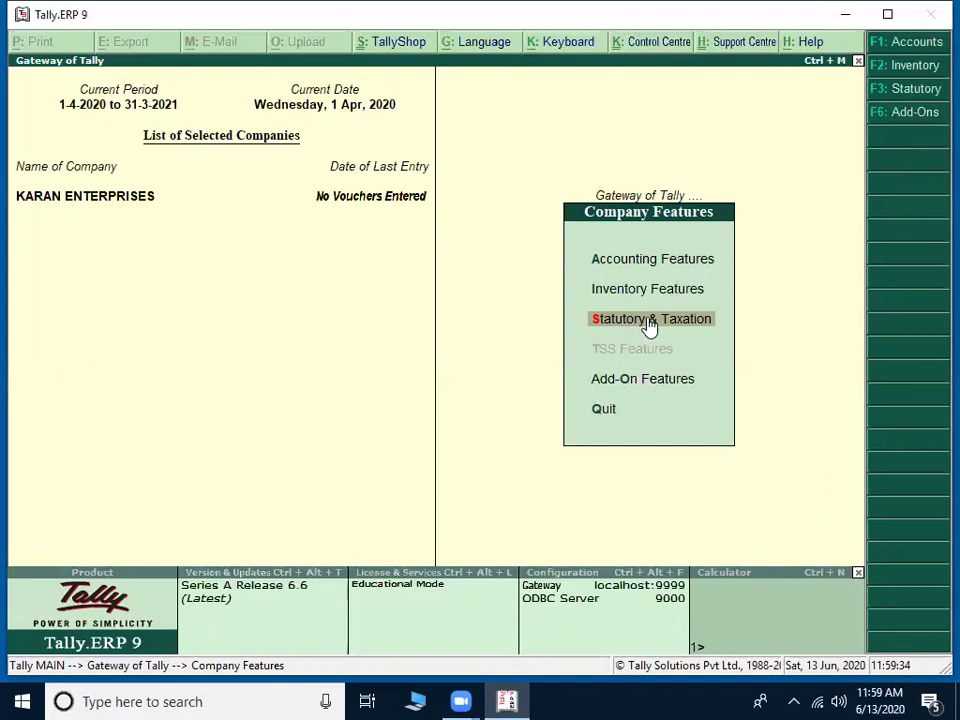
click(650, 320)
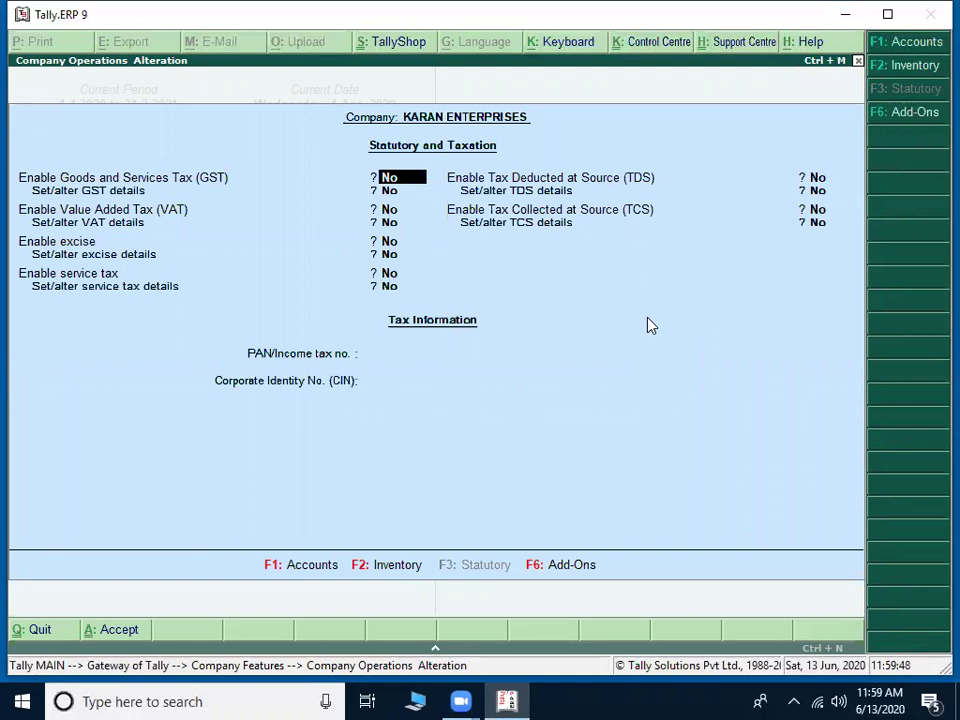
Step: Set Enable GST to Yes and Set/alter GST details to Yes, opening GST Details
text(Ys)
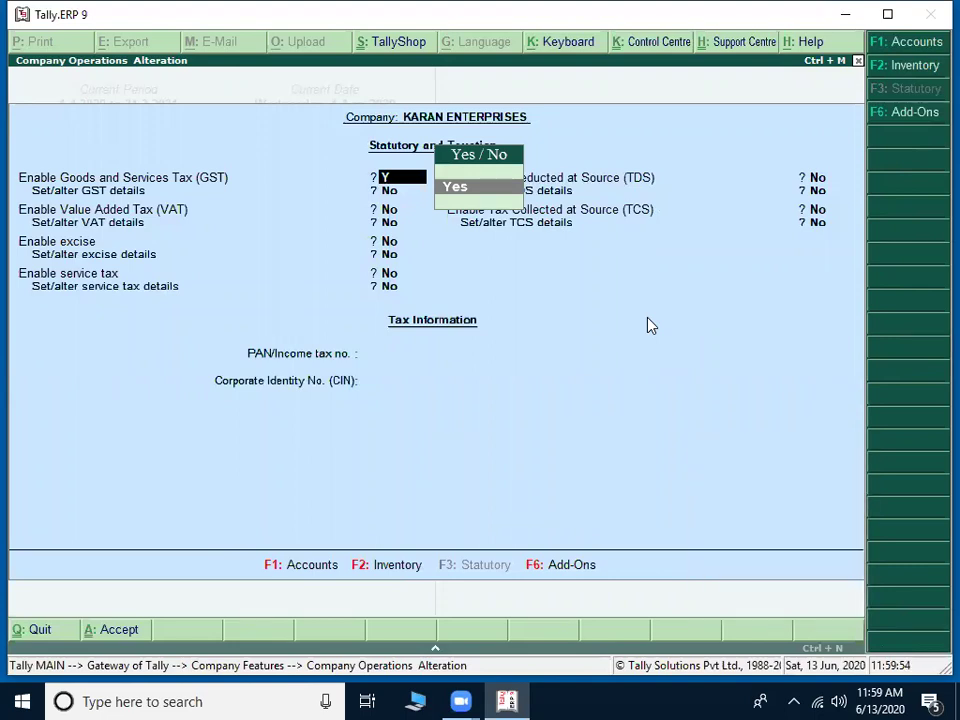
text(es)
key(Return)
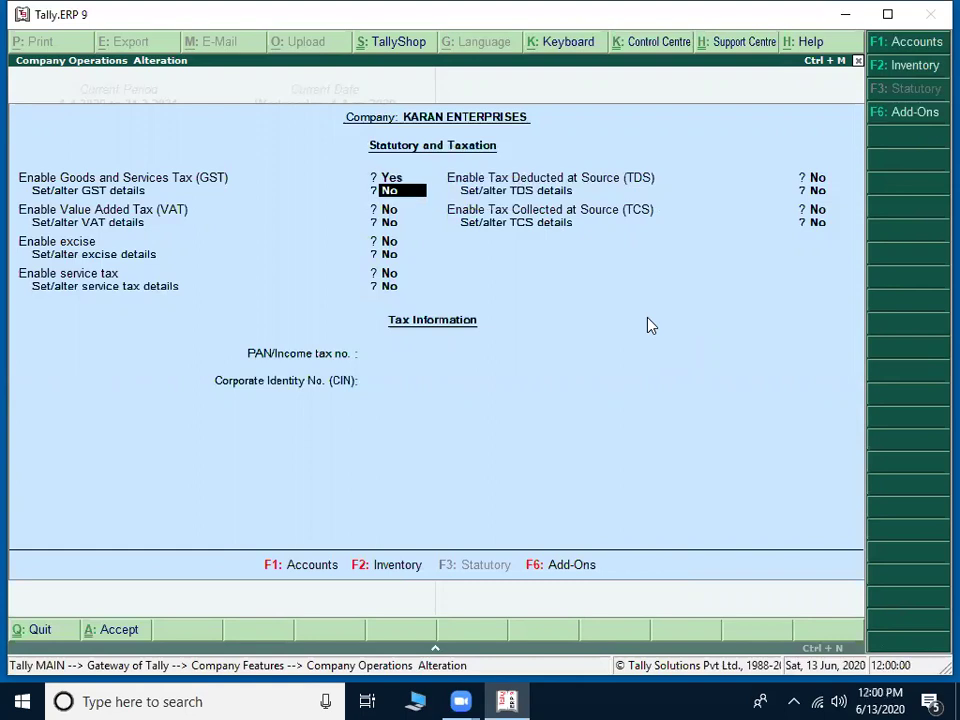
key(BackSpace)
text(yes)
key(Return)
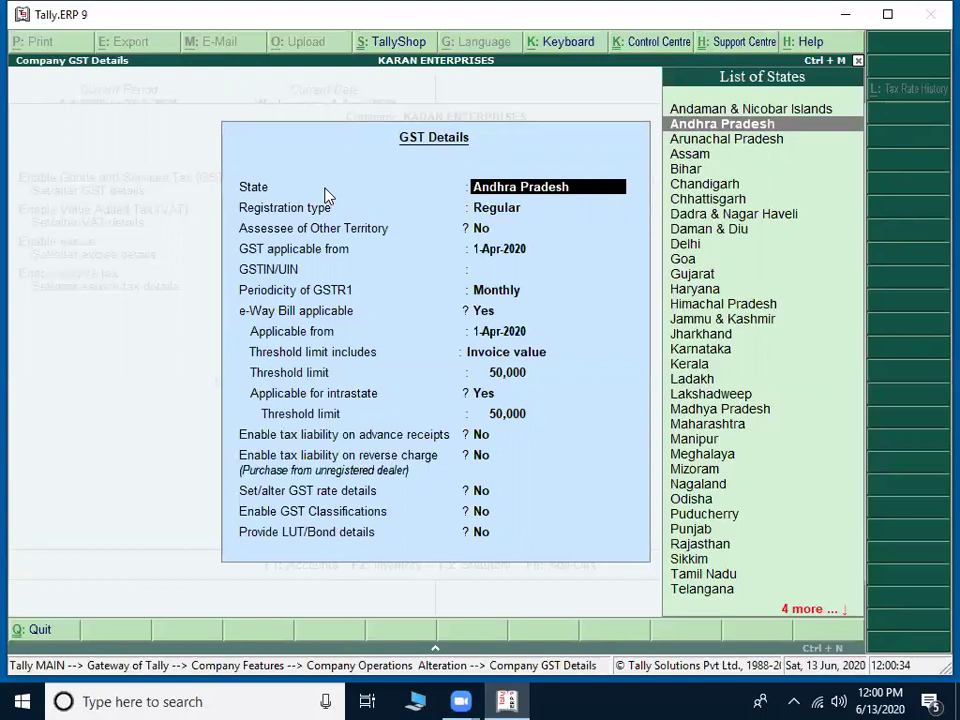
Step: Accept Andhra Pradesh as the GST state
key(Return)
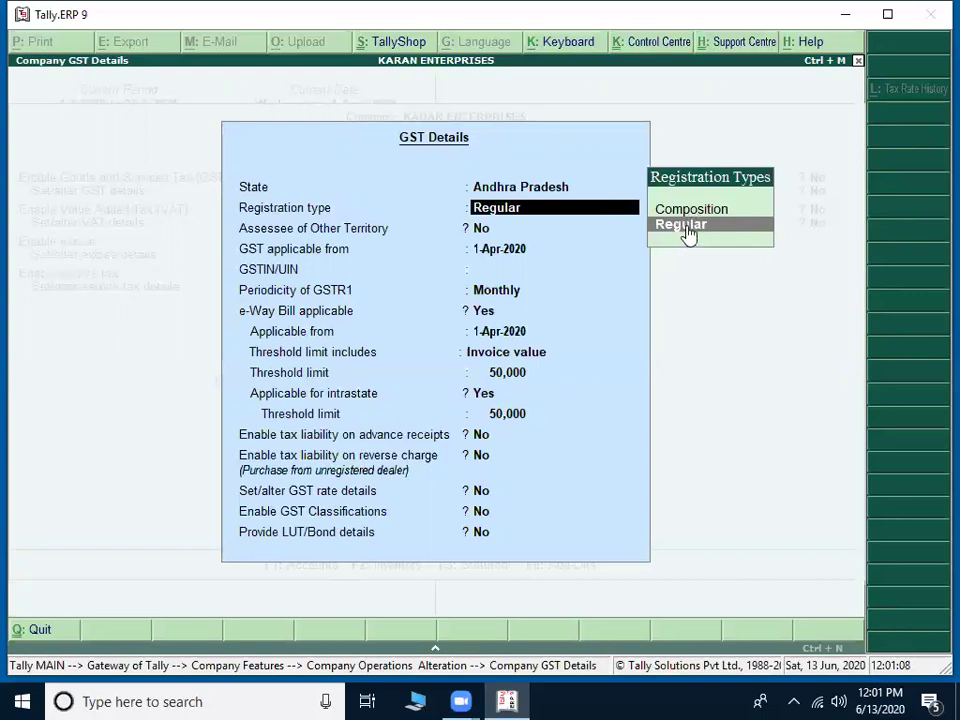
click(688, 230)
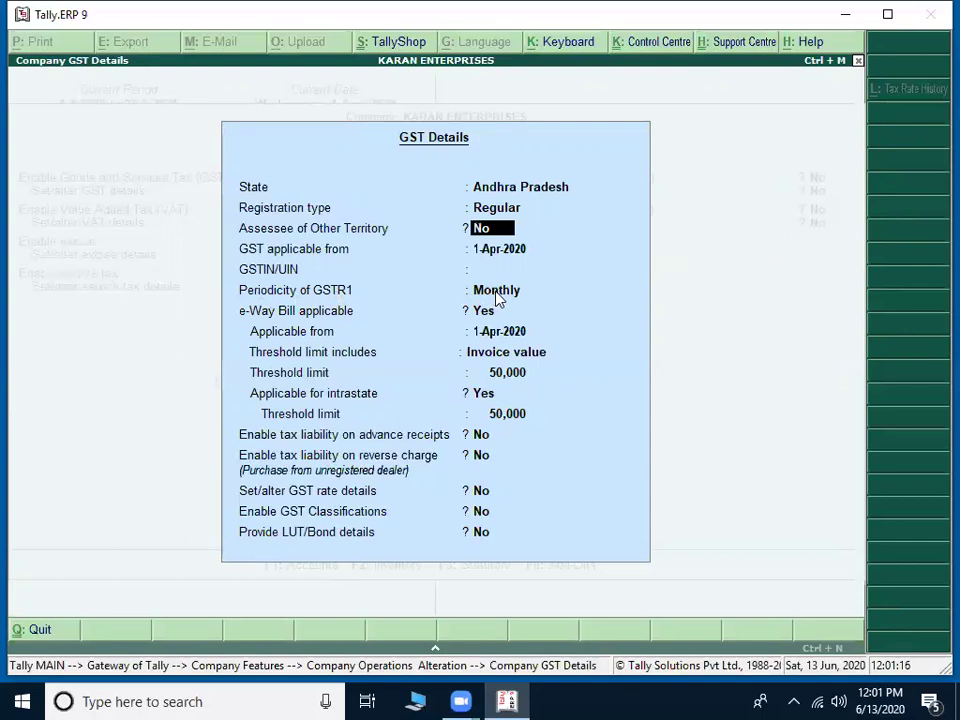
key(BackSpace)
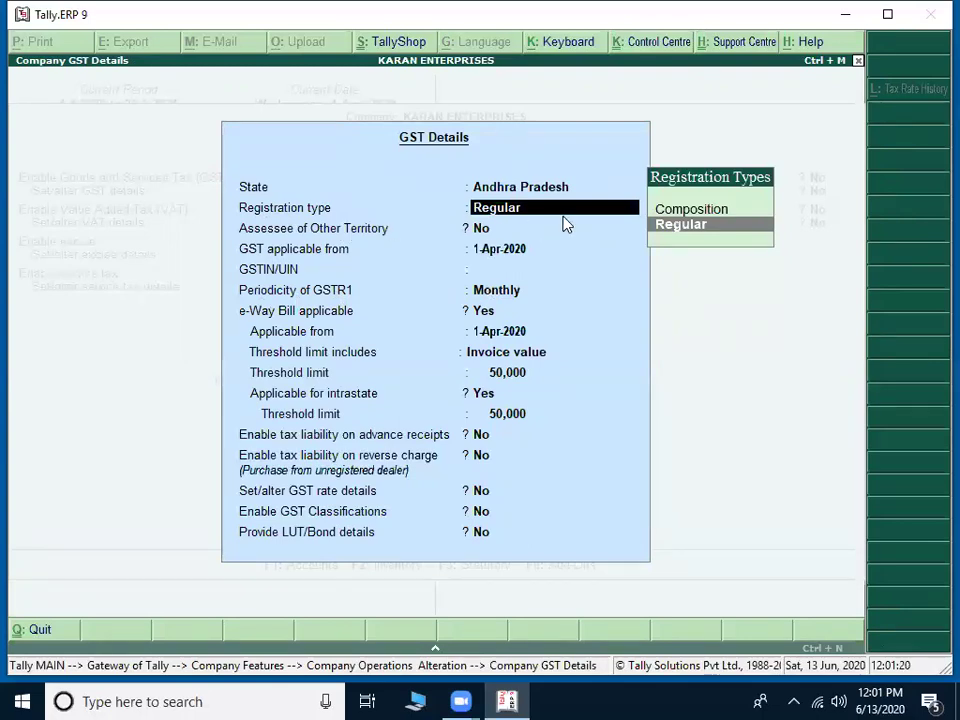
key(Up)
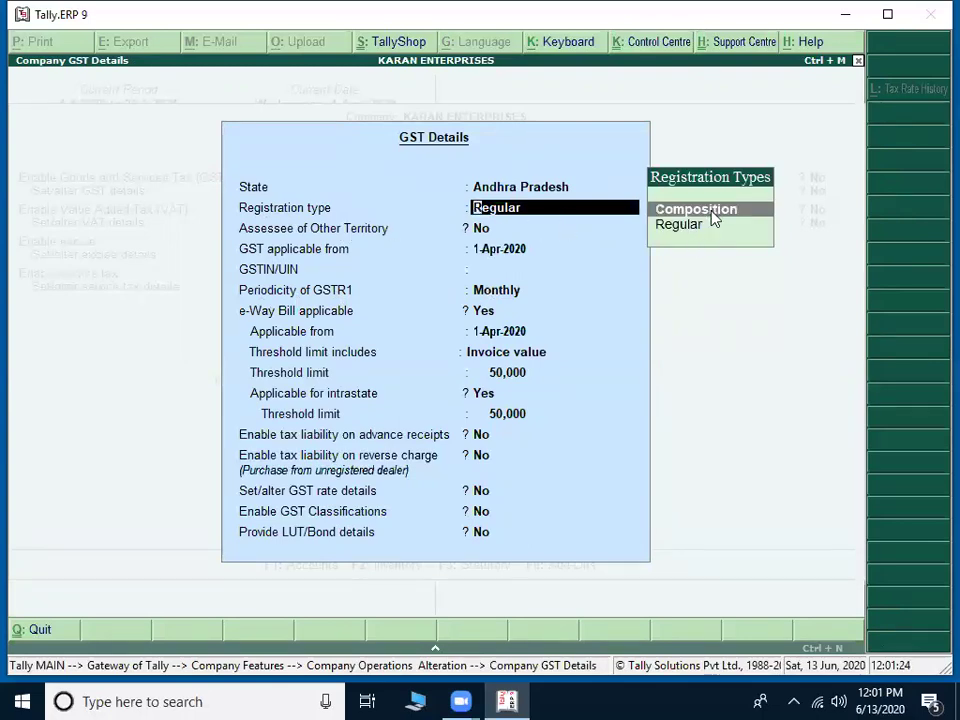
Step: Switch registration type to Composition, confirm the prompt, then return to the Registration type field
click(714, 220)
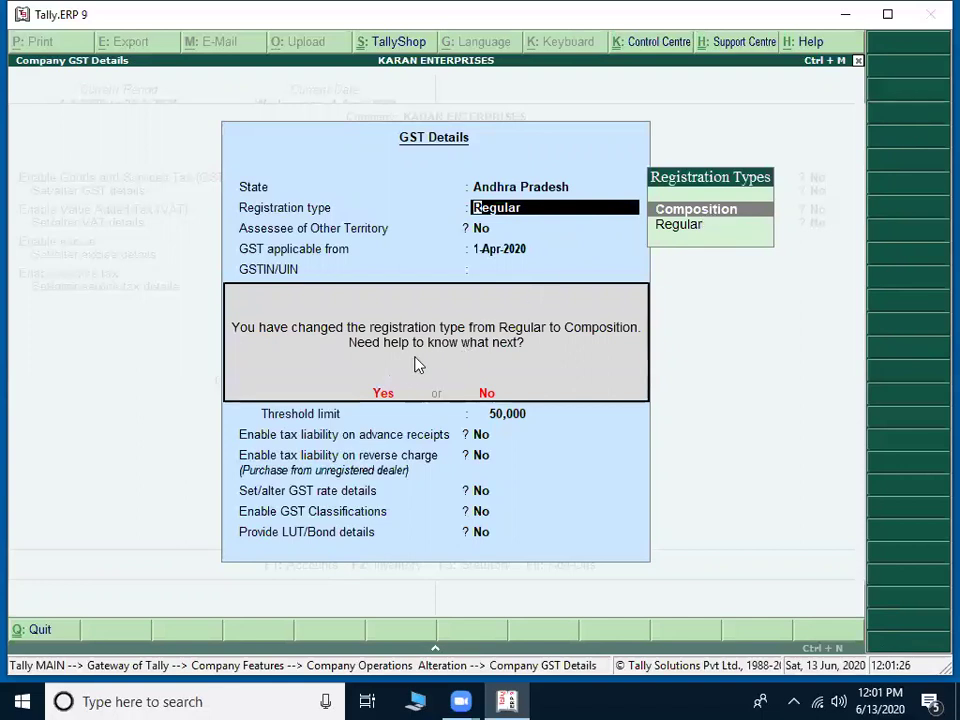
click(380, 397)
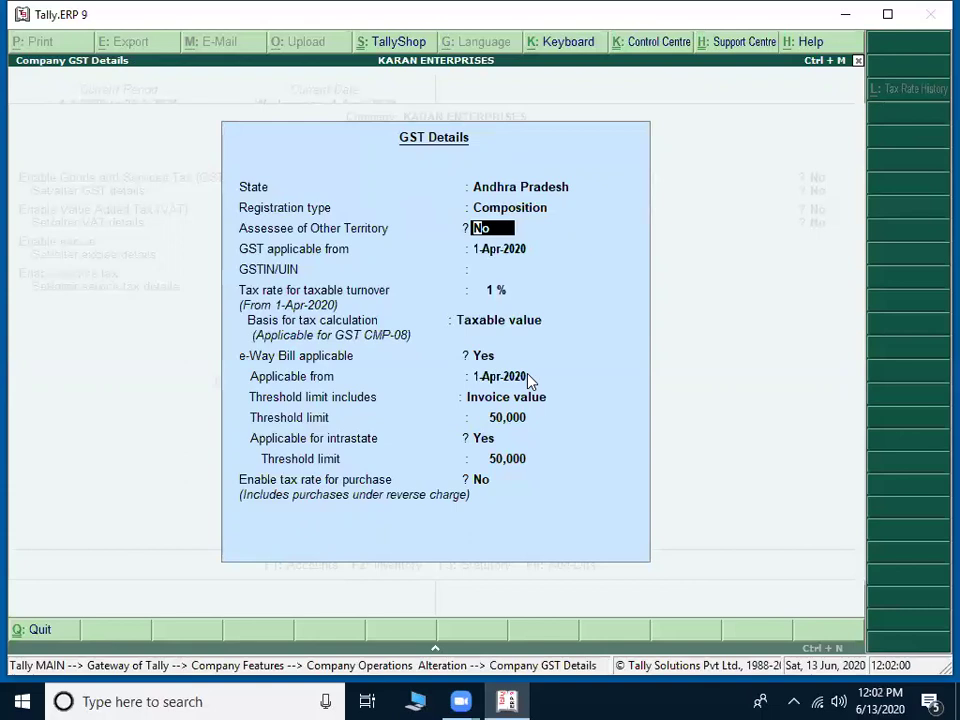
key(Up)
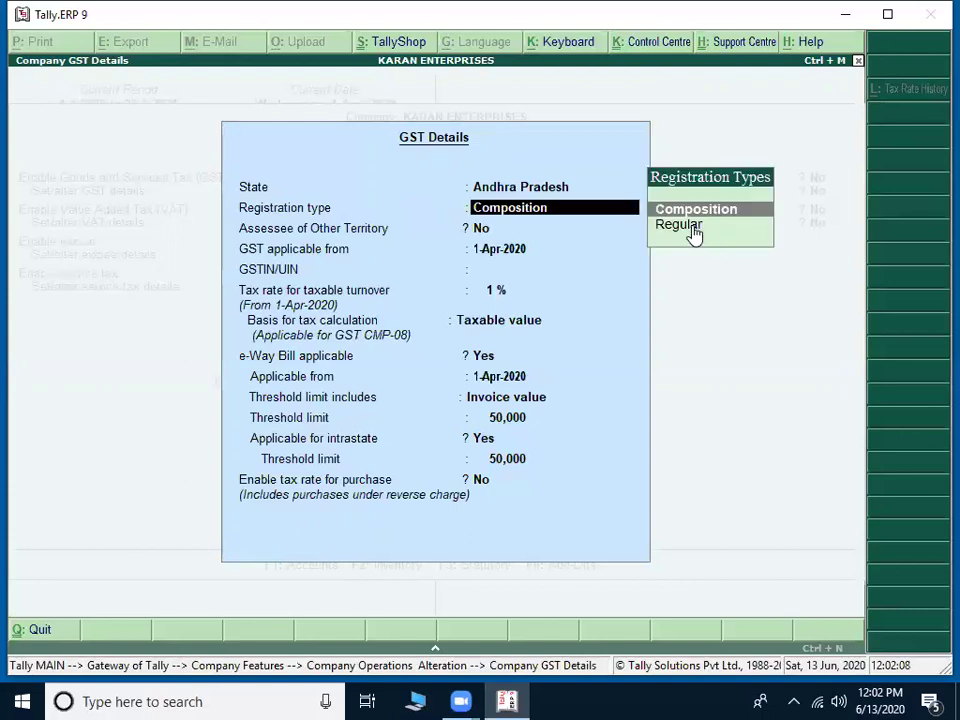
click(695, 228)
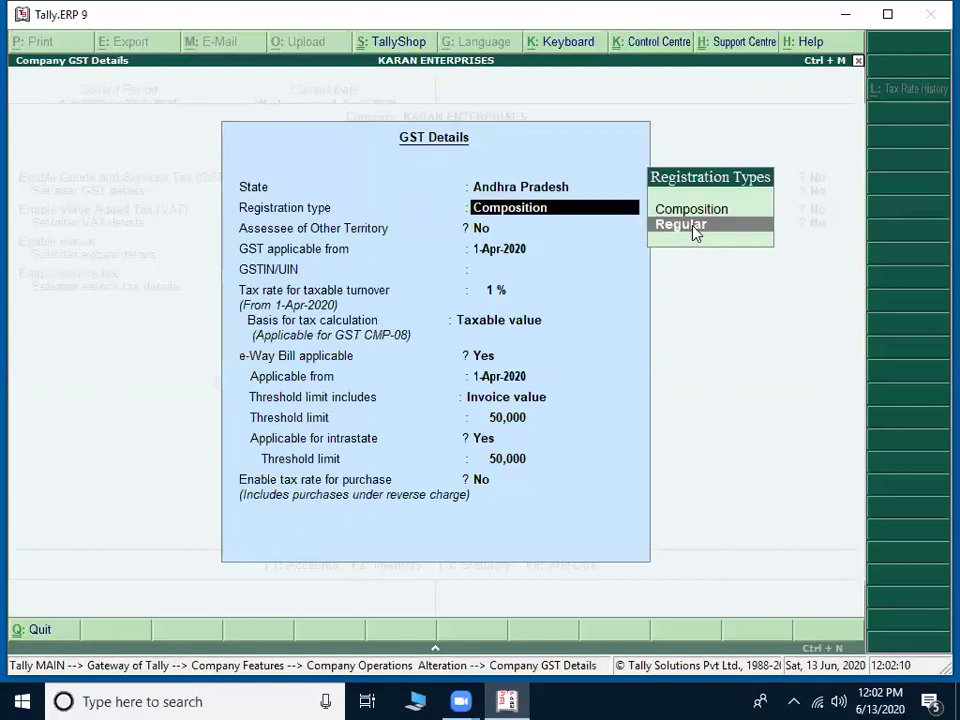
Step: Set registration type to Regular, keep other-territory assessee as No, and accept 1-Apr-2020
click(695, 228)
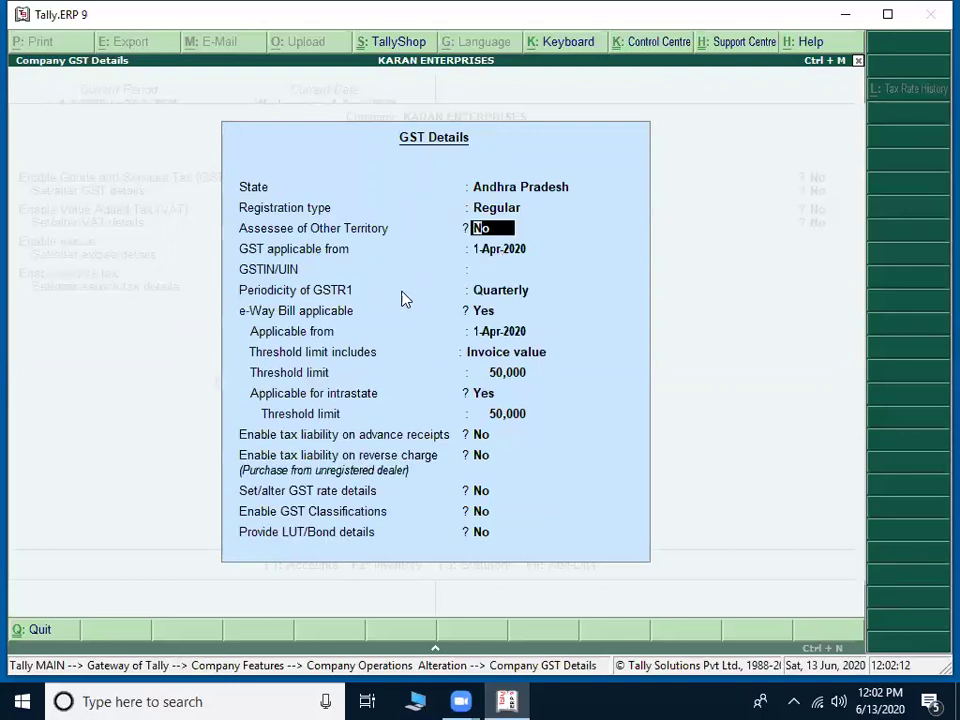
key(Return)
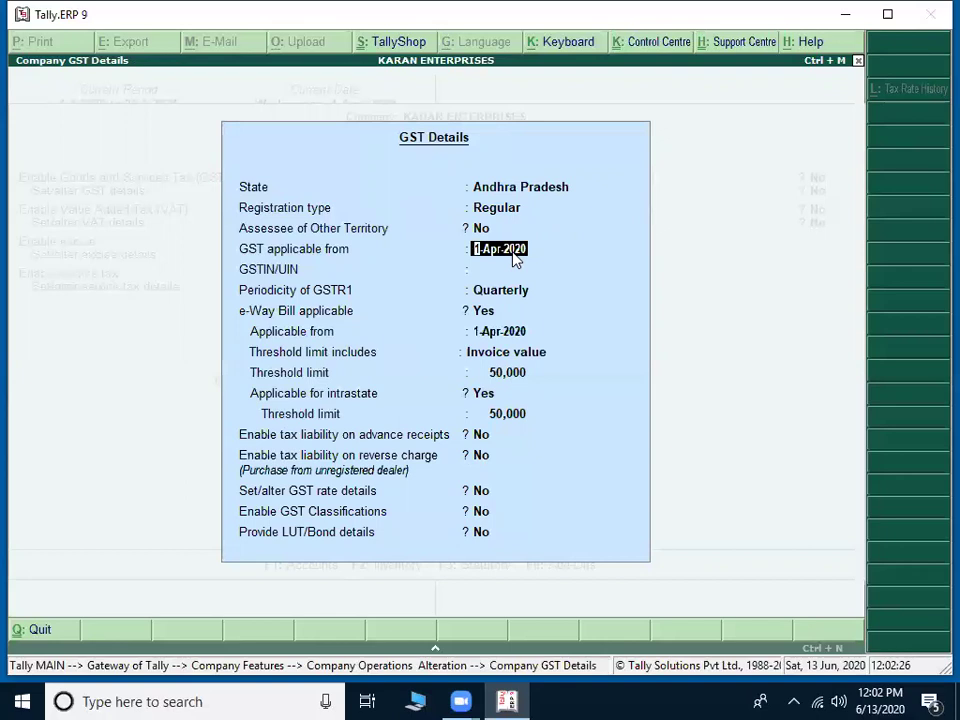
key(Return)
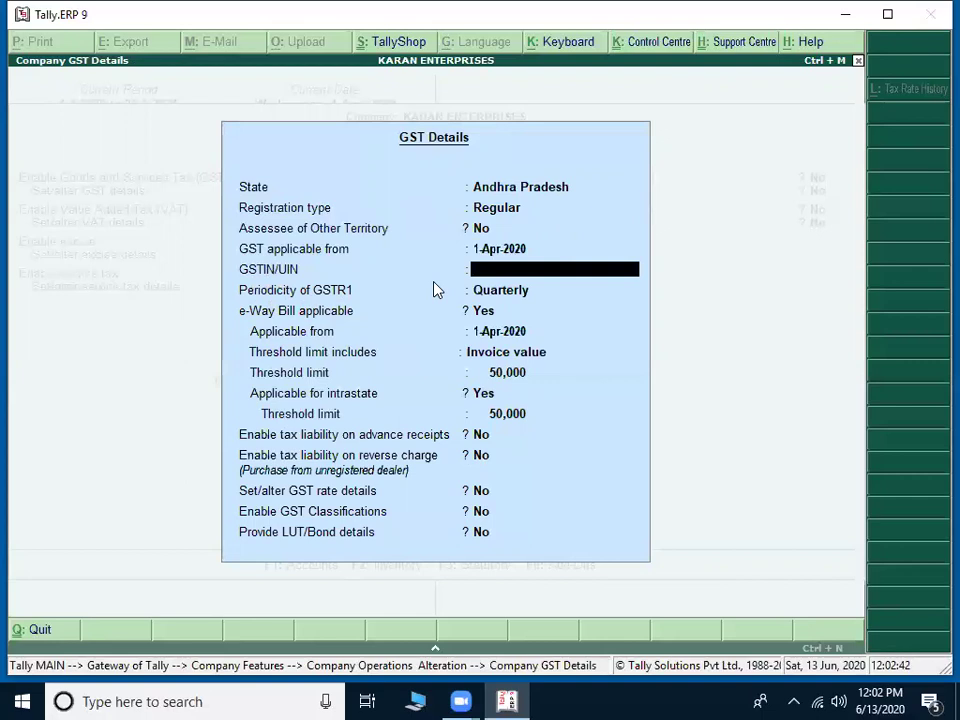
Step: Enter state code 37 as the start of the GSTIN/UIN
text(37)
Step: Type the company's PAN characters into the GSTIN/UIN after the state code
text(ASD)
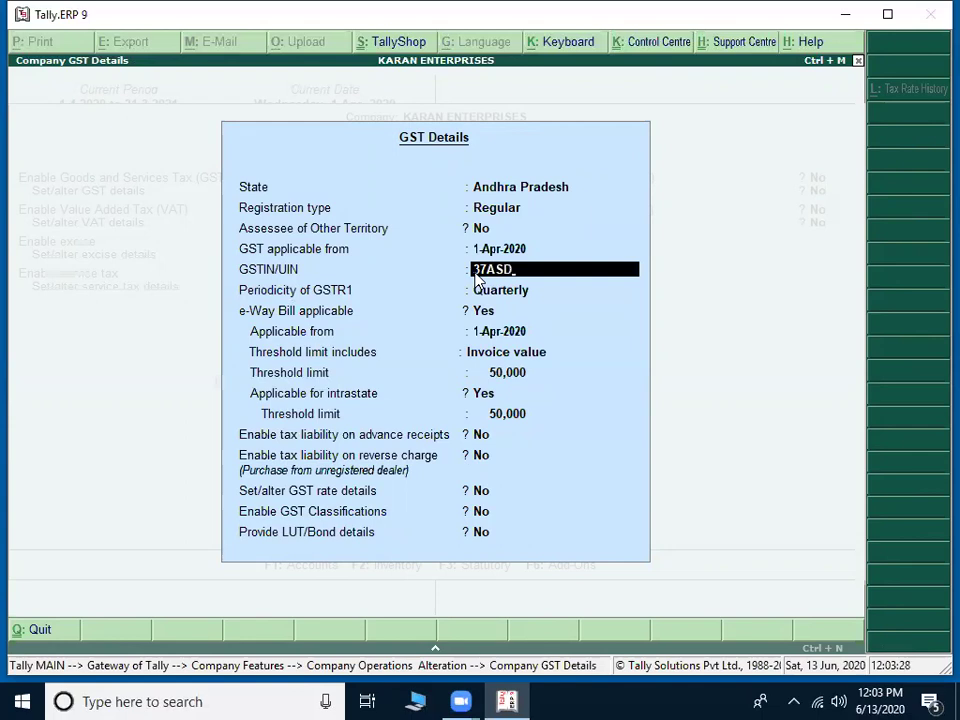
text(FK1234A)
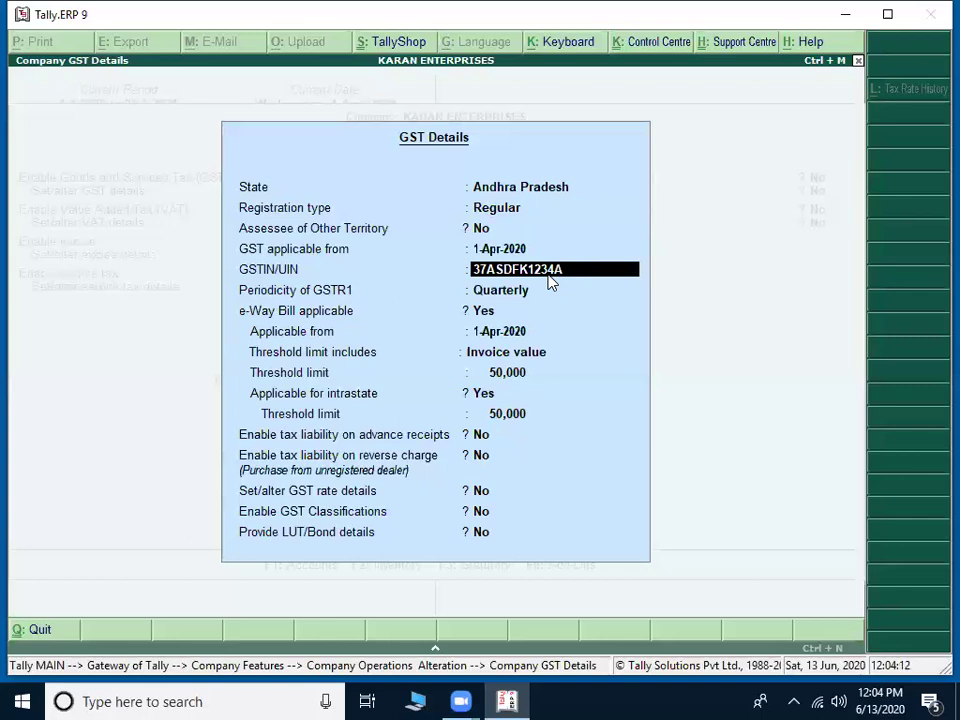
key(BackSpace)
key(BackSpace)
key(BackSpace)
key(BackSpace)
key(BackSpace)
key(BackSpace)
key(BackSpace)
text(P)
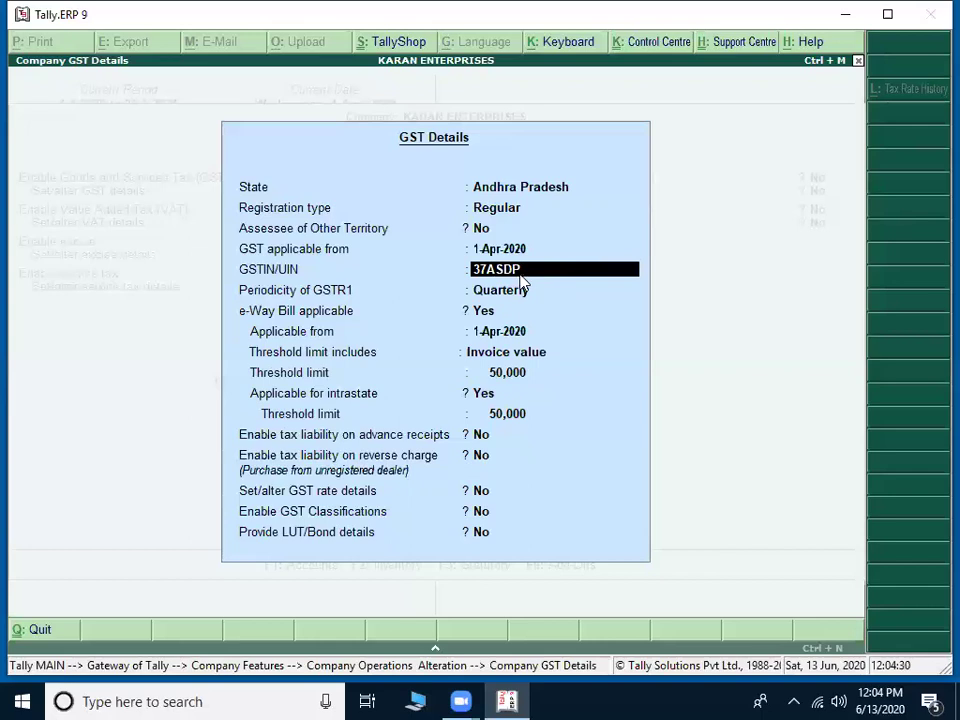
text(K)
text(1234A)
key(BackSpace)
key(BackSpace)
key(BackSpace)
key(BackSpace)
key(BackSpace)
key(BackSpace)
key(BackSpace)
text(CK)
key(BackSpace)
key(BackSpace)
text(FK)
key(BackSpace)
key(BackSpace)
text(HK)
key(BackSpace)
key(BackSpace)
key(BackSpace)
text(DFK1234A)
Step: Finish the GSTIN/UIN with its last three characters, correcting typos along the way
text(1Z)
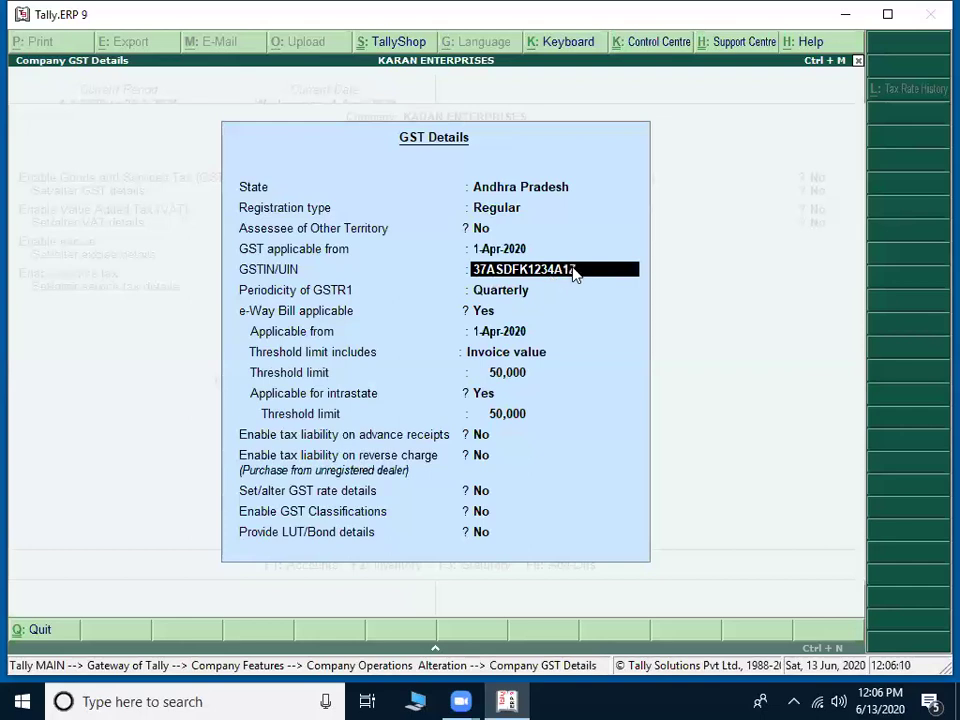
text(N)
key(BackSpace)
text(9)
key(BackSpace)
key(BackSpace)
key(BackSpace)
text(2Z8)
key(BackSpace)
text(M)
key(BackSpace)
key(BackSpace)
key(BackSpace)
text(1ZN)
Step: Accept the GSTIN past the verification warning and set GSTR1 periodicity to Monthly
key(Return)
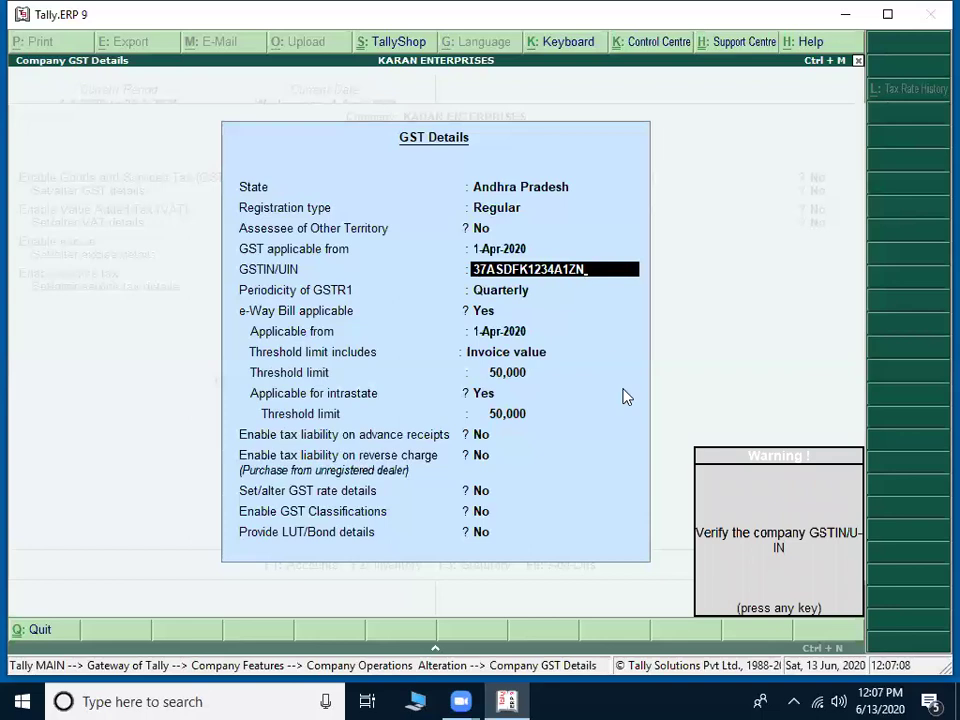
key(Return)
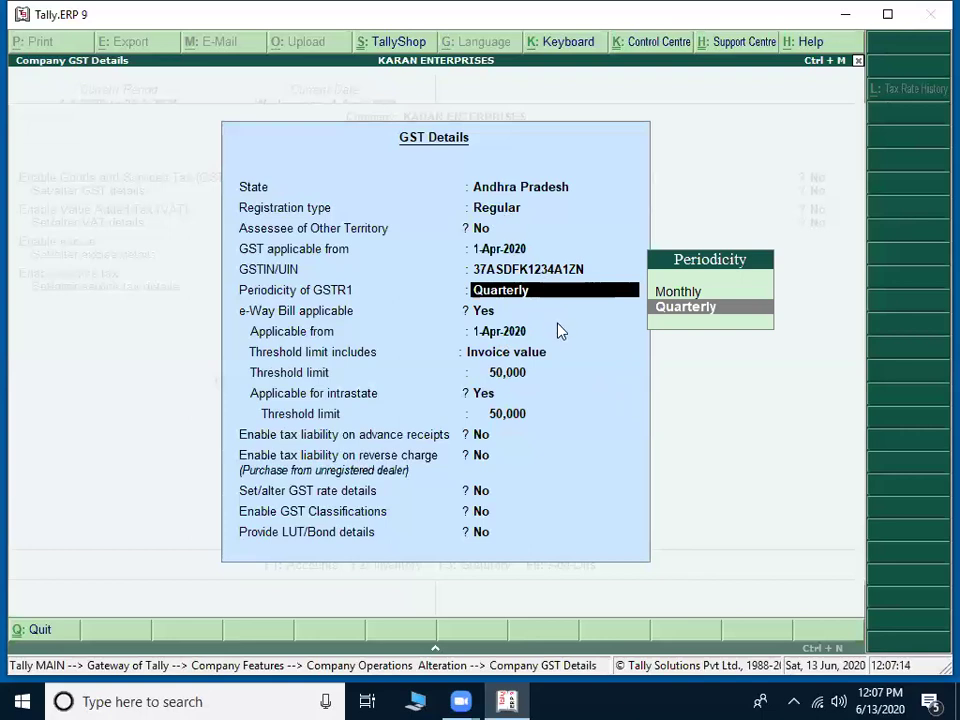
key(Up)
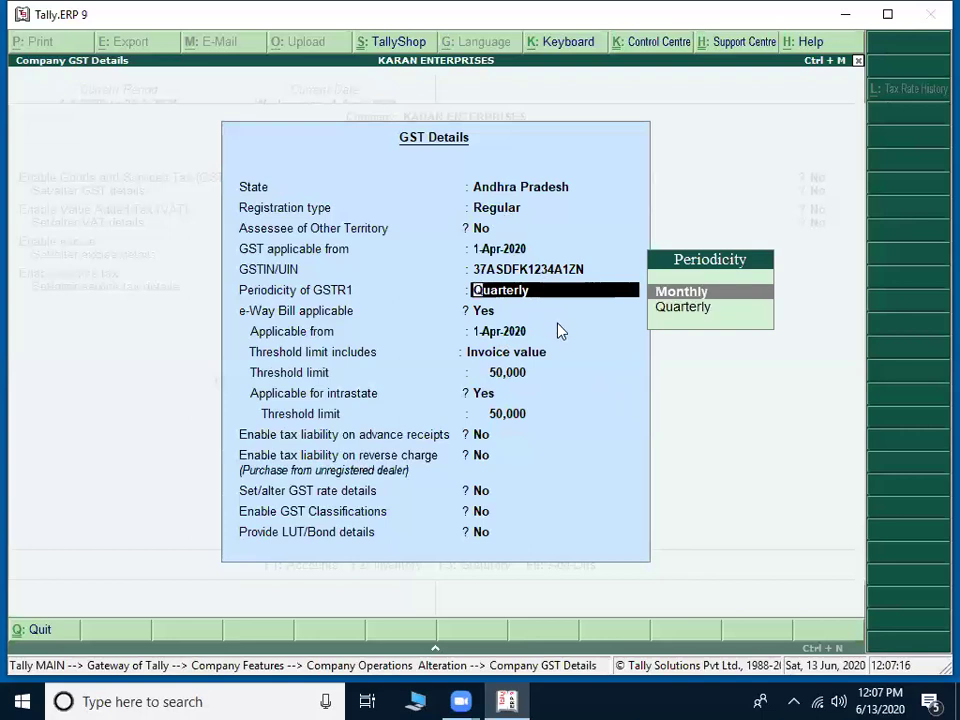
key(Down)
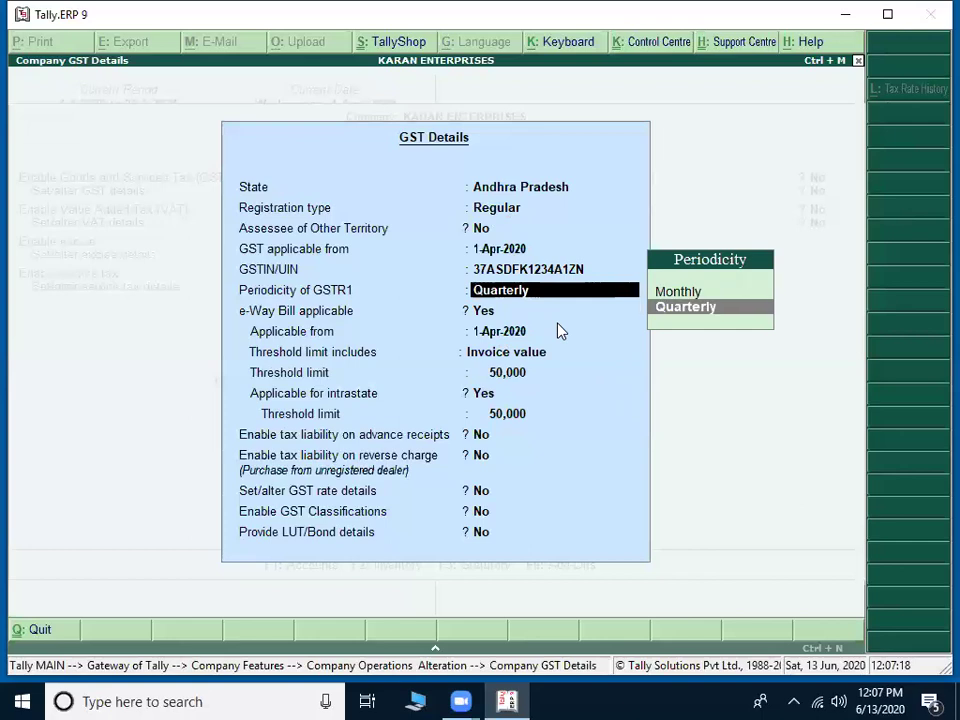
key(Up)
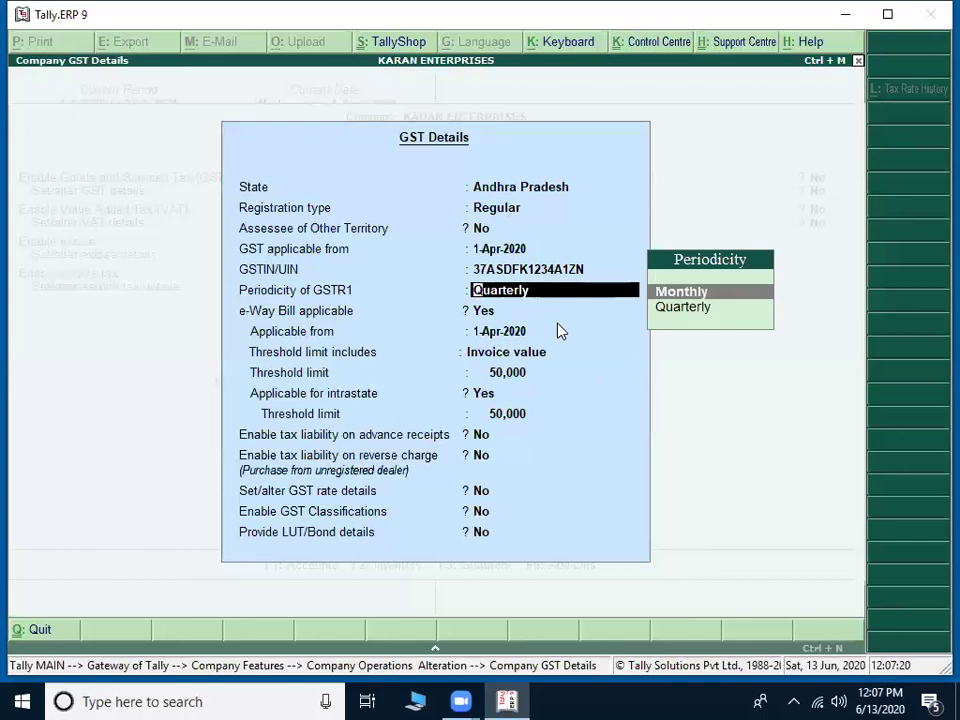
key(Return)
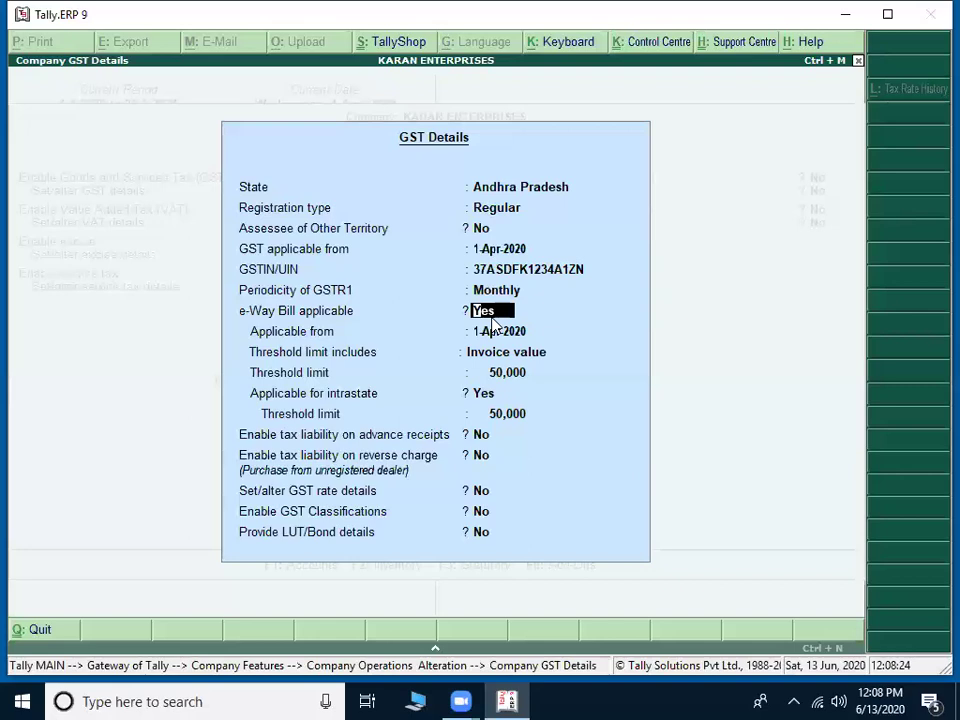
Step: Confirm e-Way Bill from 1-Apr-2020 on invoice value, with 50,000 thresholds and intrastate Yes
key(Return)
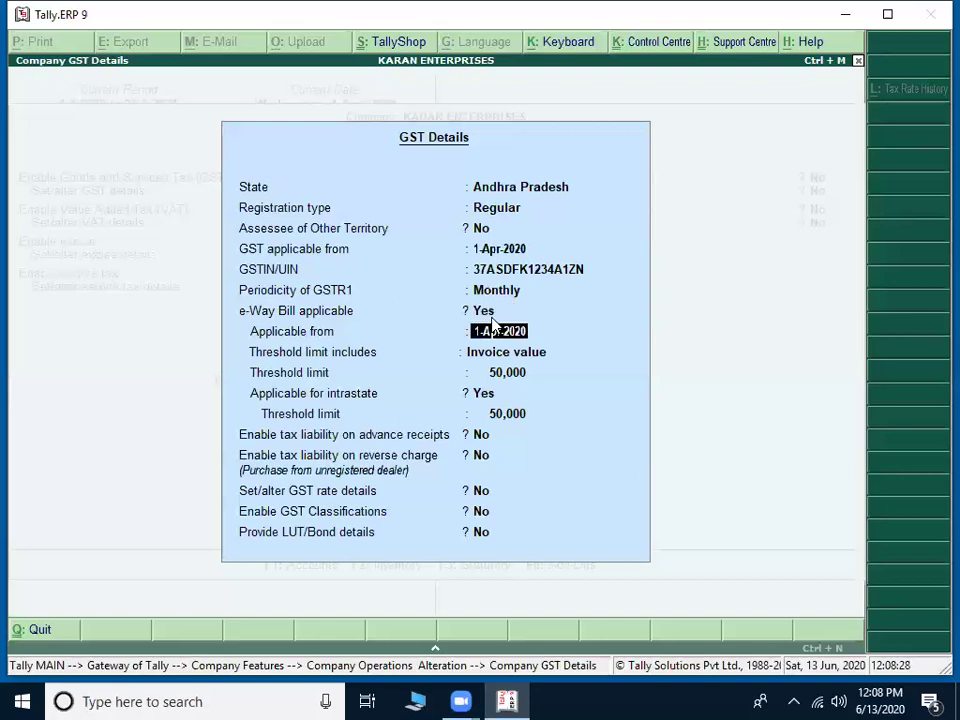
key(Return)
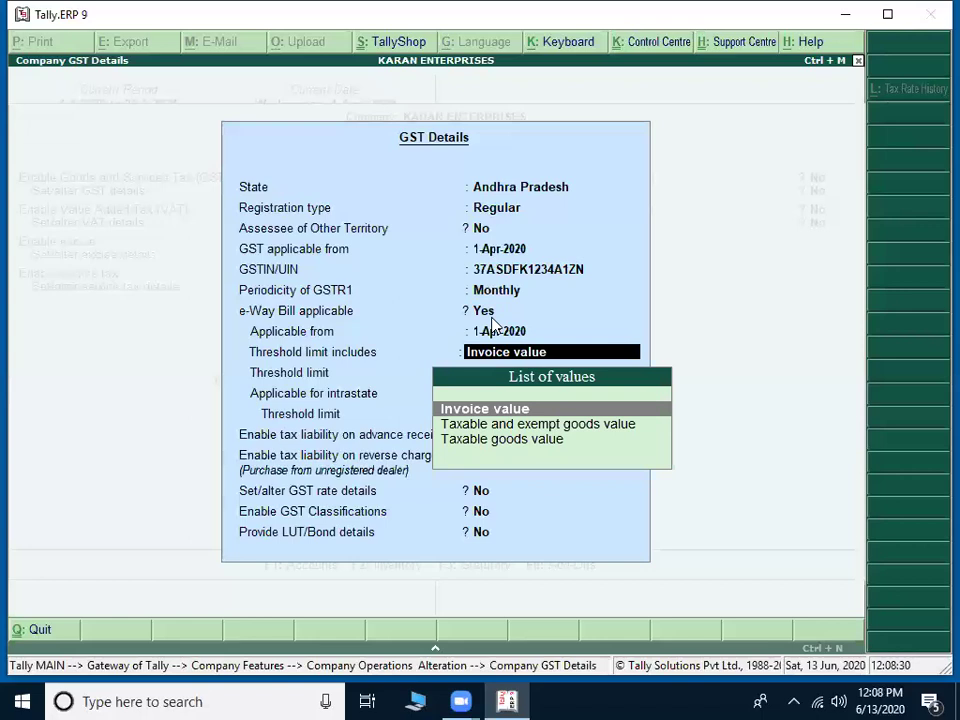
key(Return)
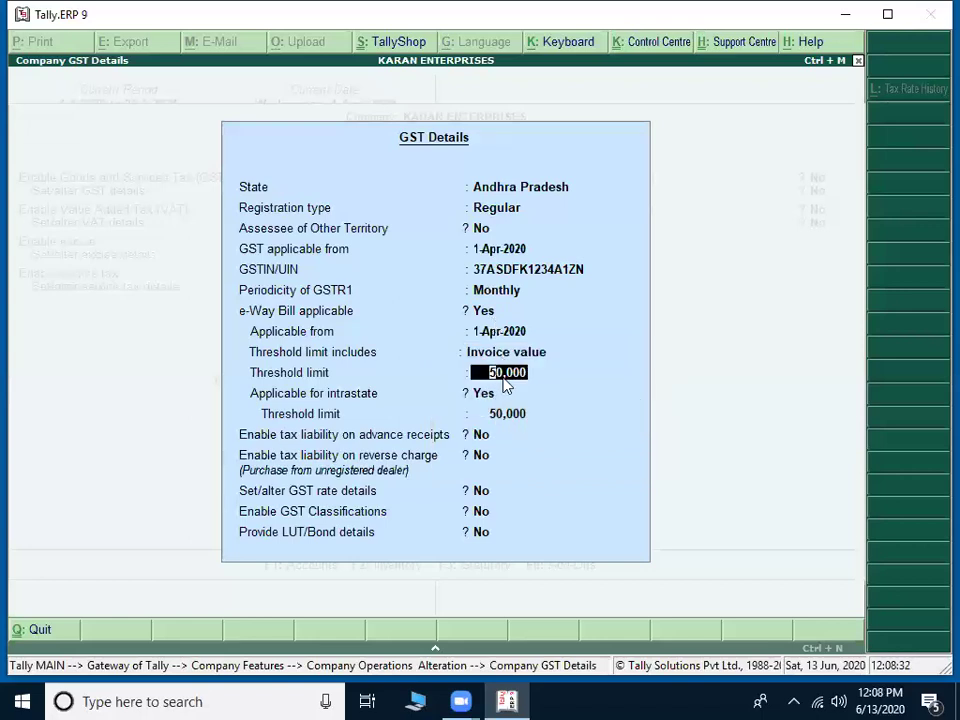
key(Return)
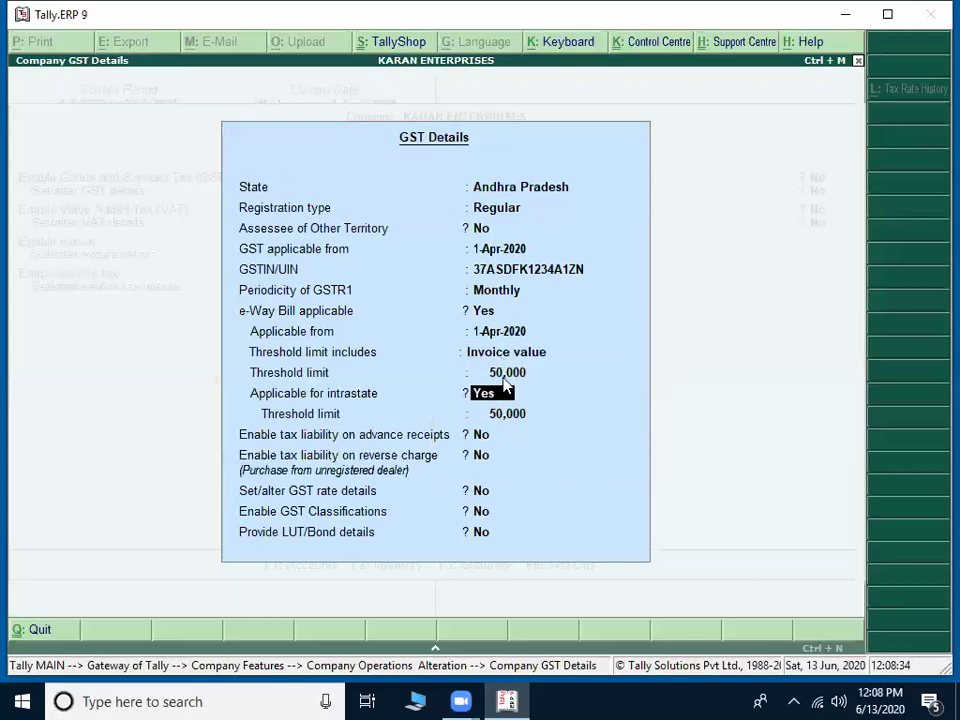
key(Return)
key(Return)
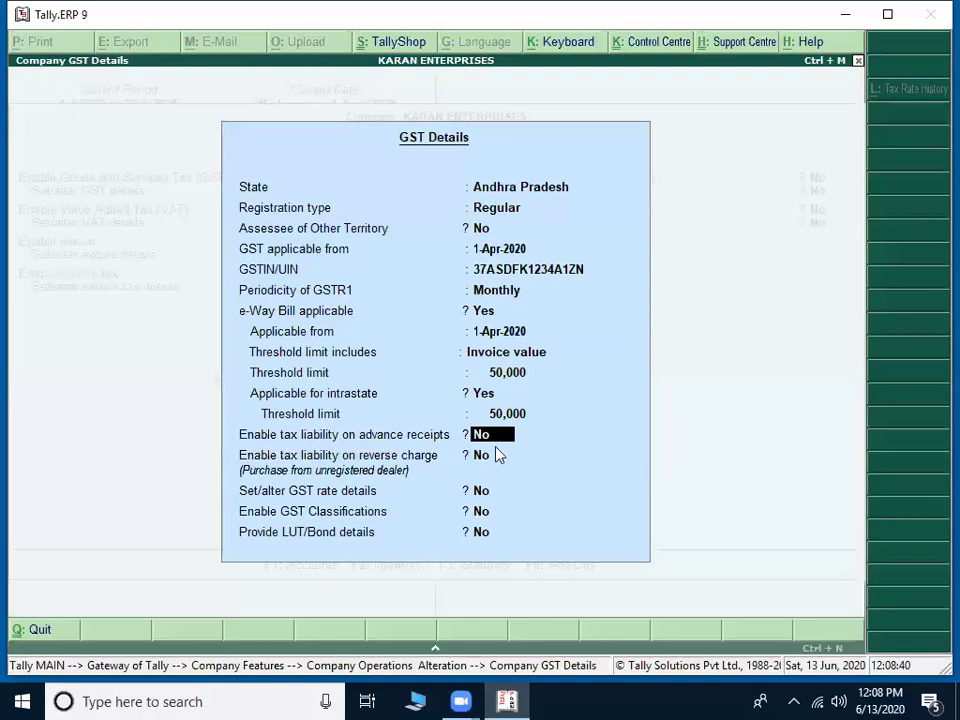
click(503, 439)
text(y)
key(Return)
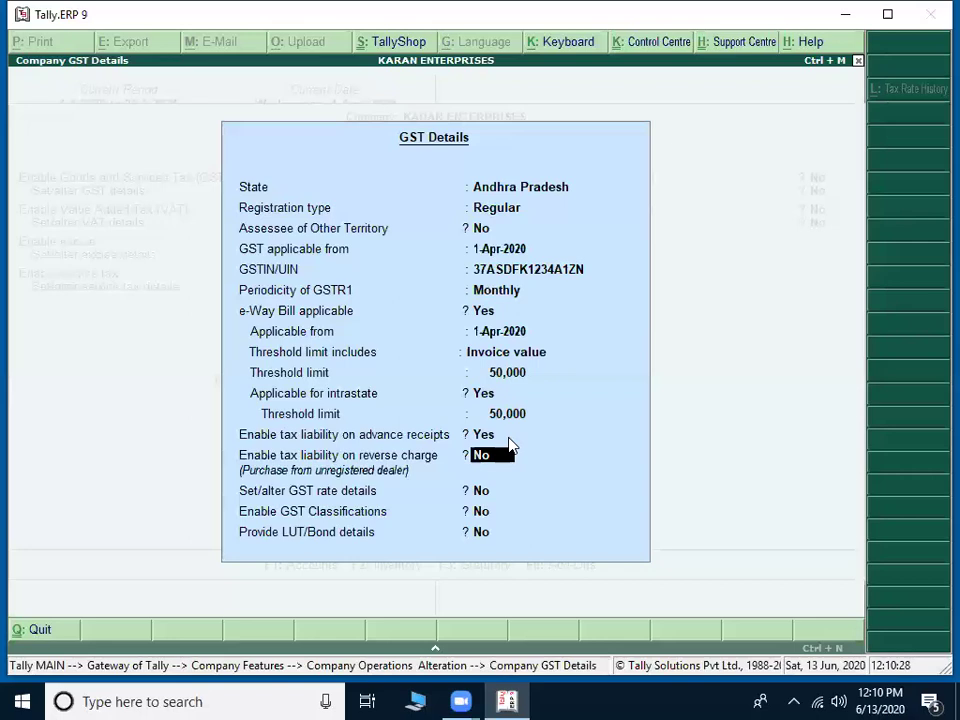
key(Up)
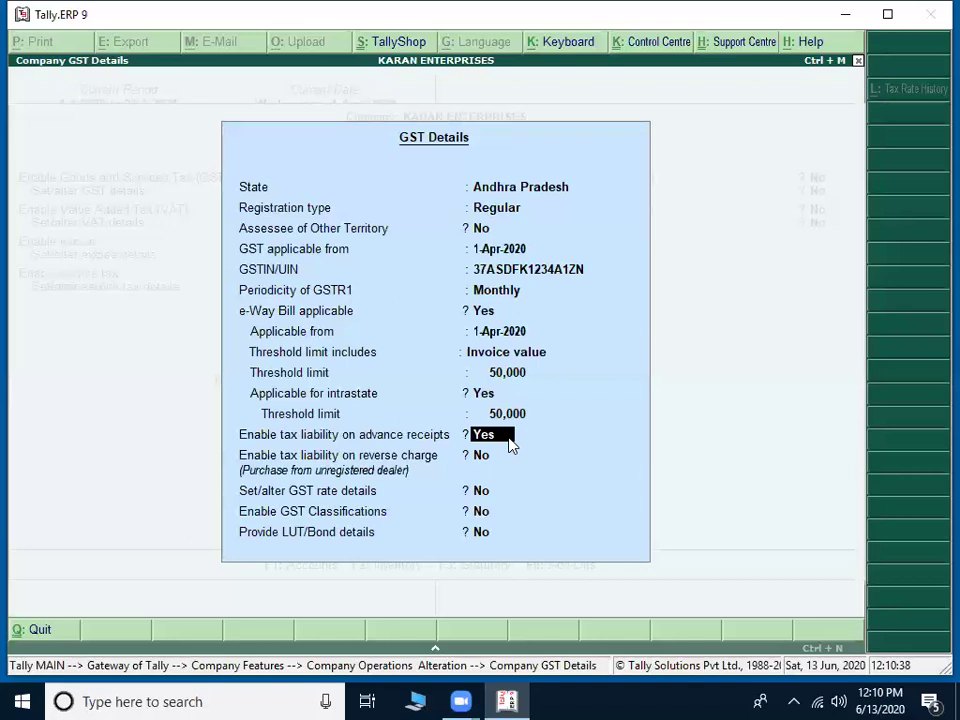
key(Return)
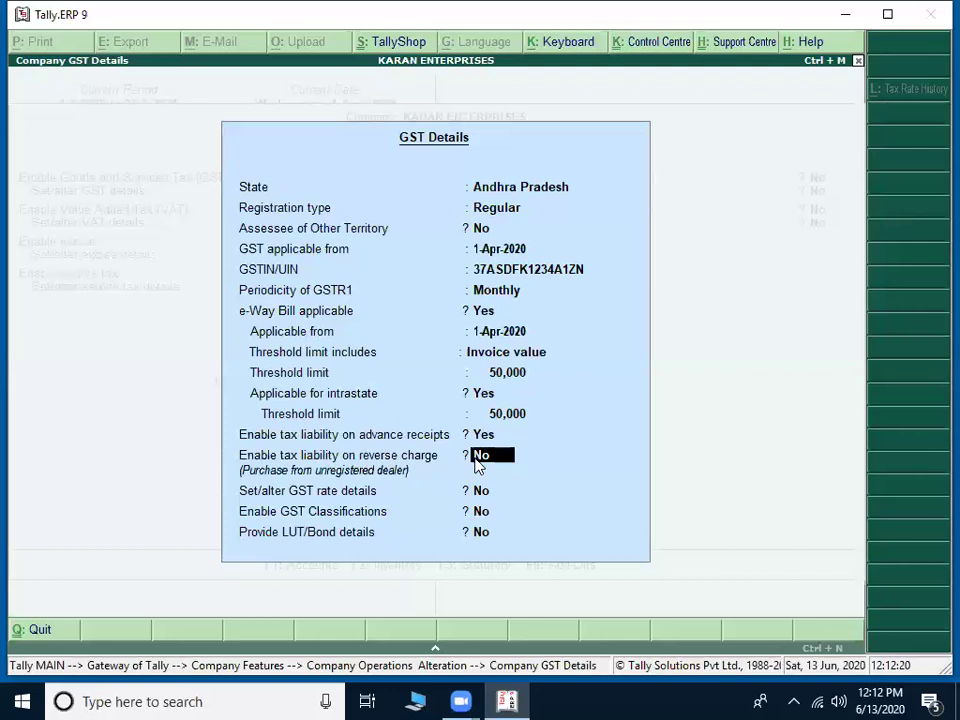
Step: Set tax liability on reverse charge for unregistered-dealer purchases to Yes
key(BackSpace)
text(Y)
key(Return)
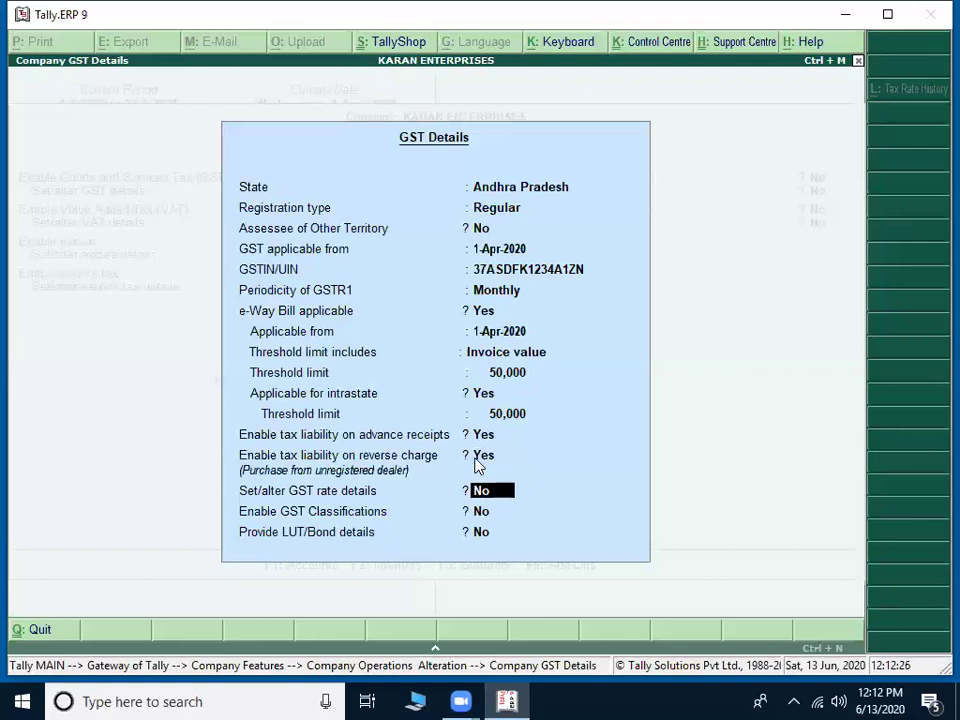
key(Up)
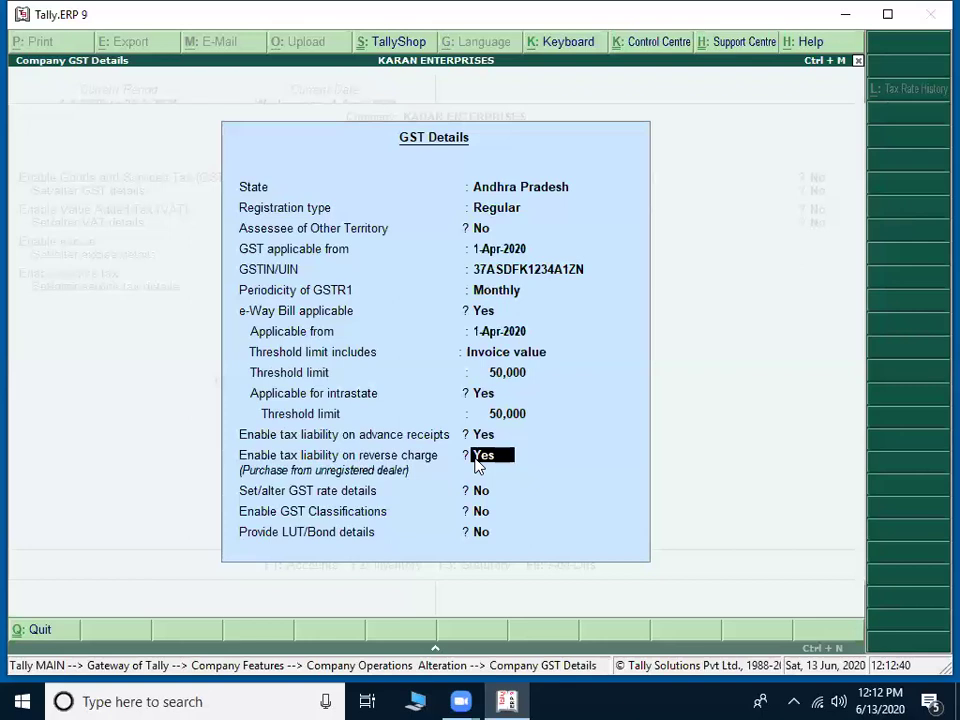
key(Return)
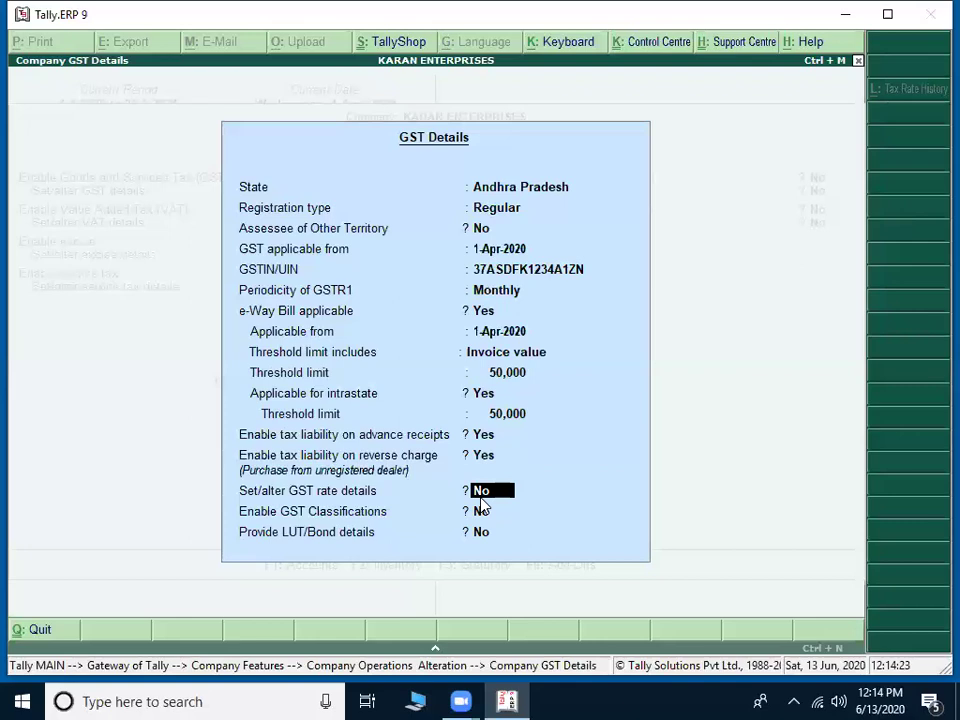
Step: Turn on GST rate details and set HSN/SAC, reverse charge, valuation type and all tax types to Yes
text(y)
key(Return)
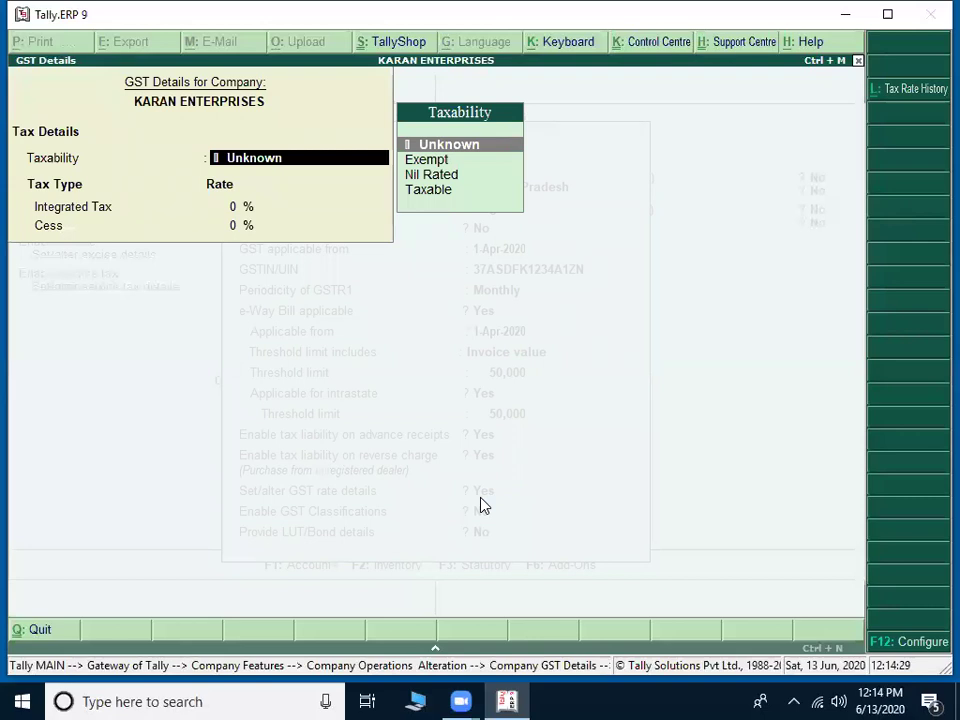
key(F12)
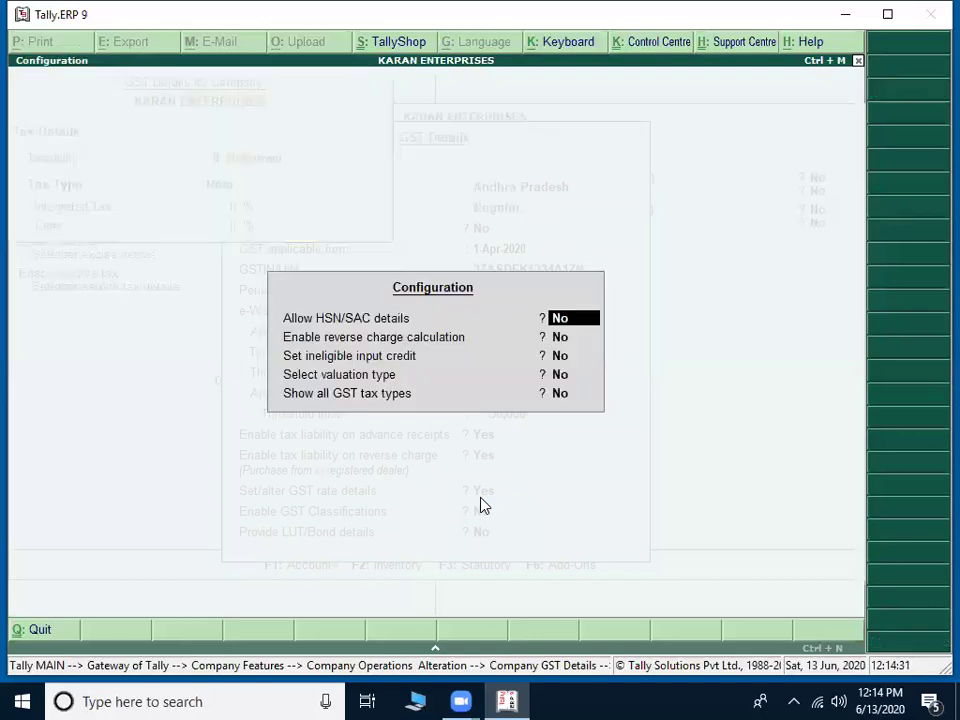
key(y)
key(y)
key(Return)
key(y)
key(y)
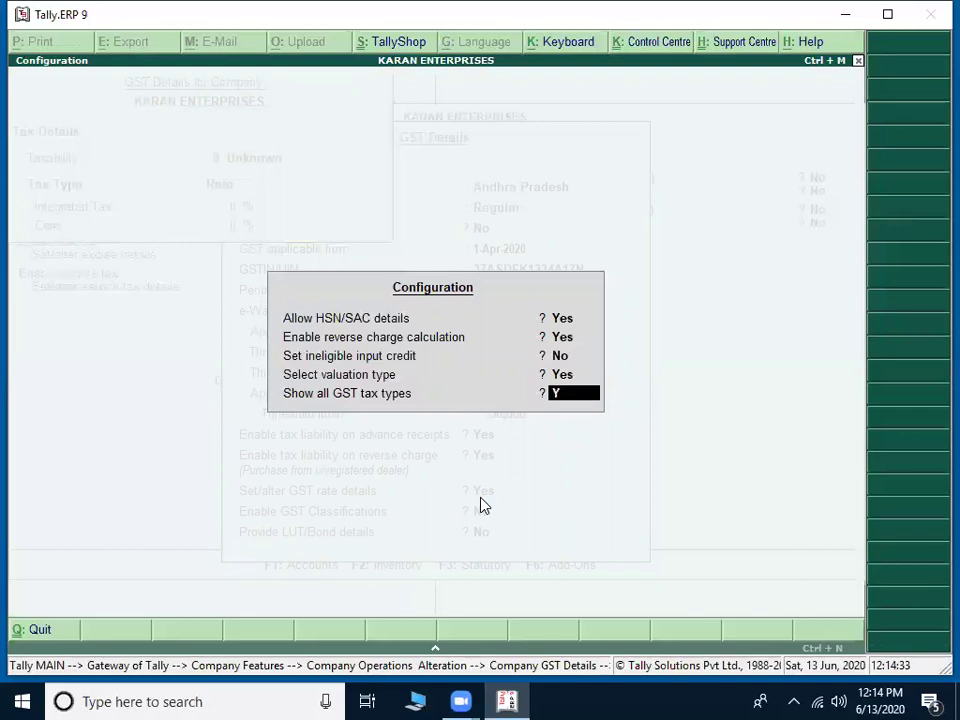
key(Return)
key(F12)
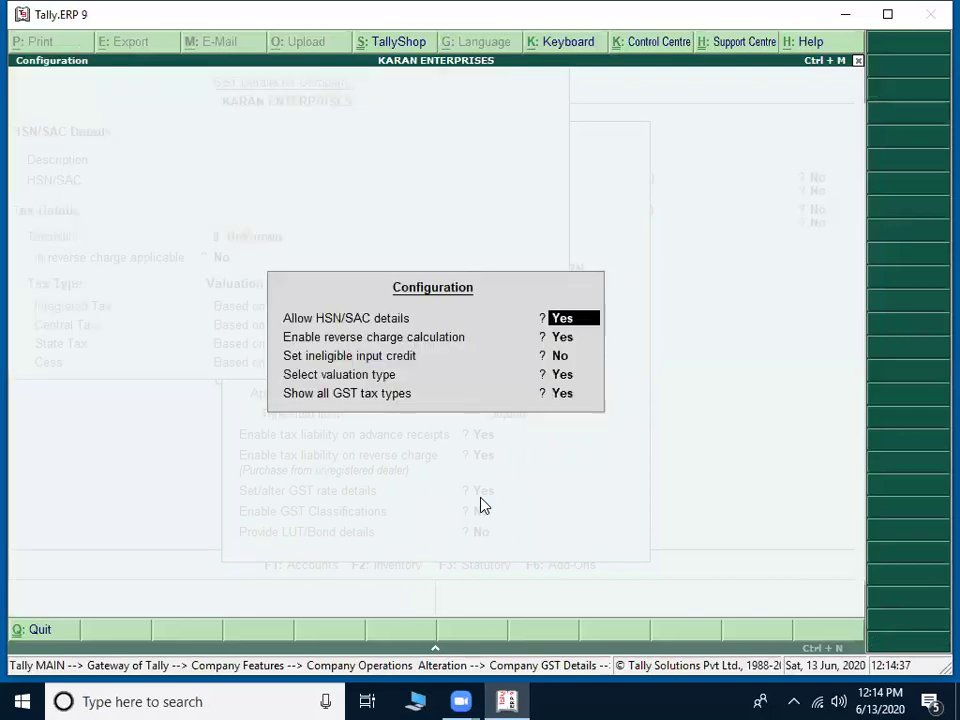
Step: Leave the configuration and switch Set/alter GST rate details back to Yes to reopen rates
key(Escape)
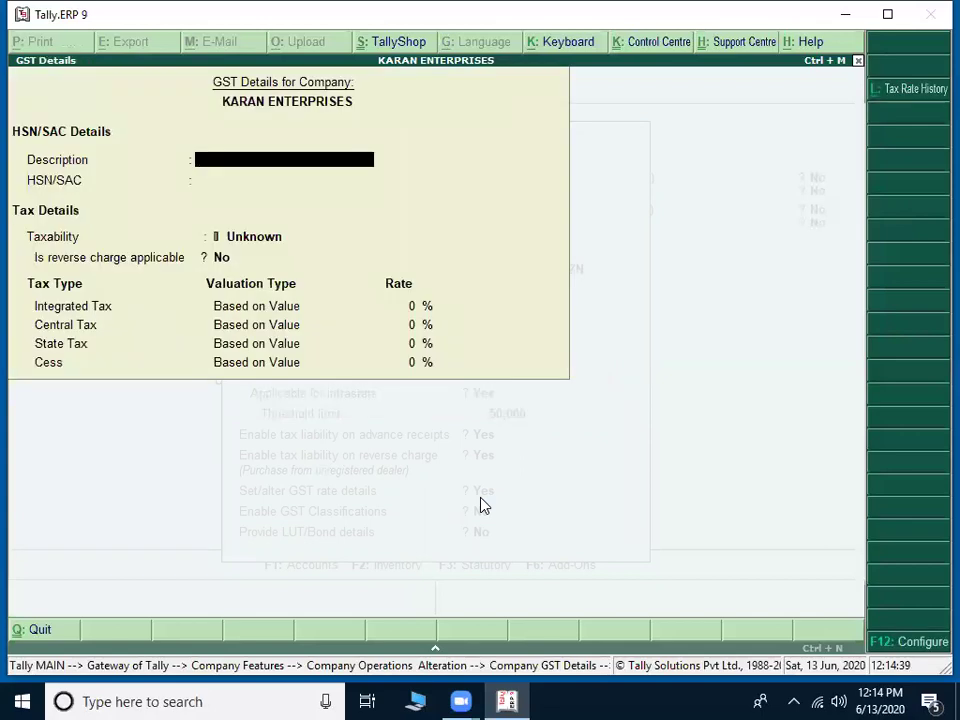
key(Escape)
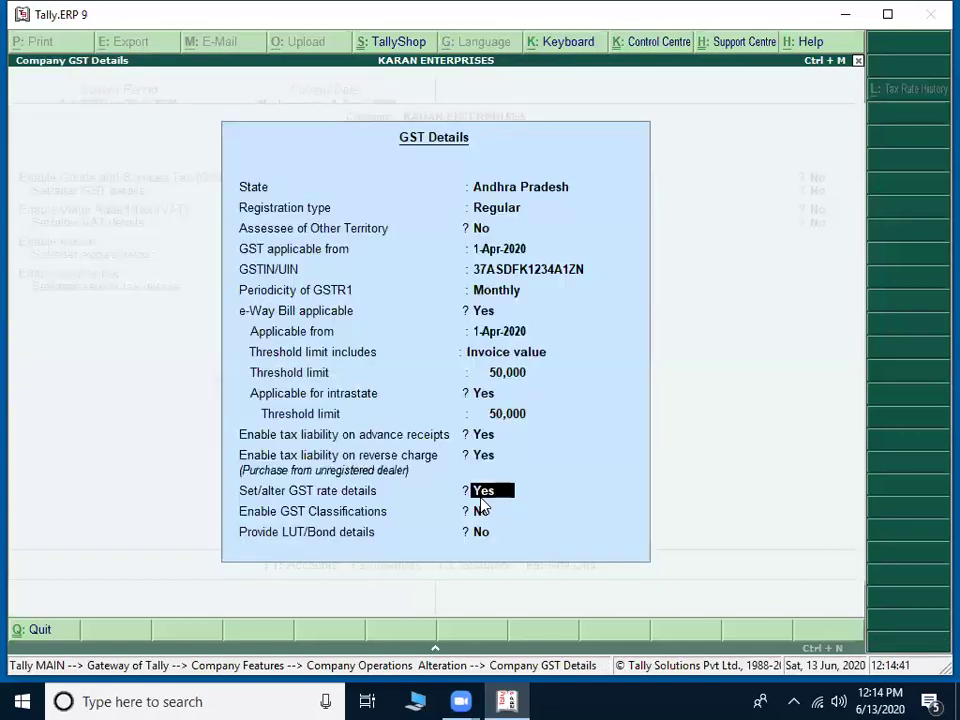
key(n)
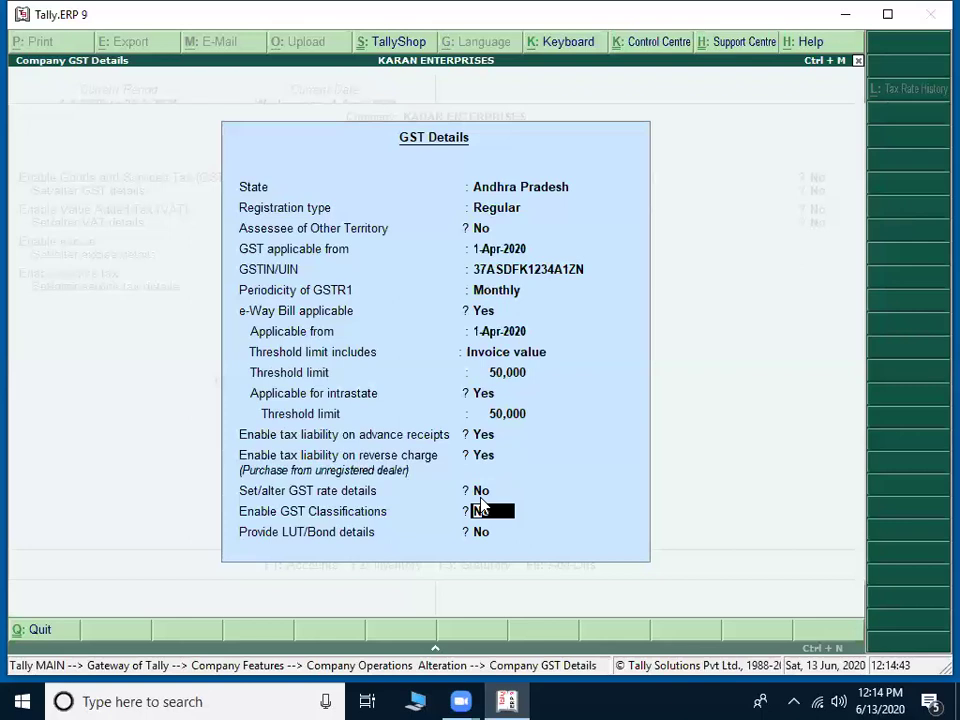
key(Up)
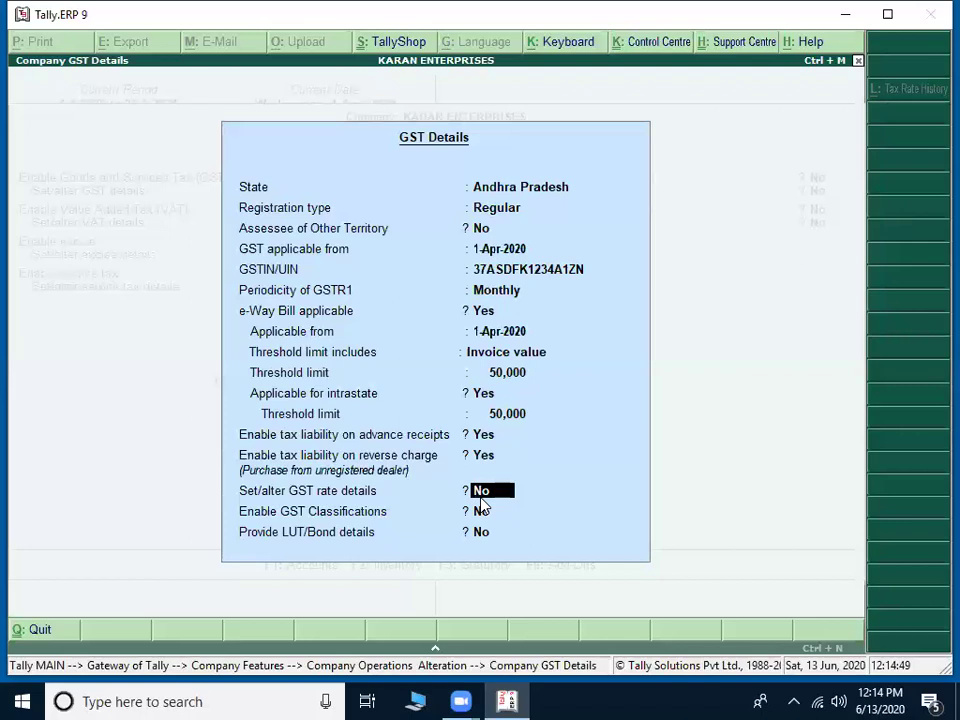
key(y)
key(Return)
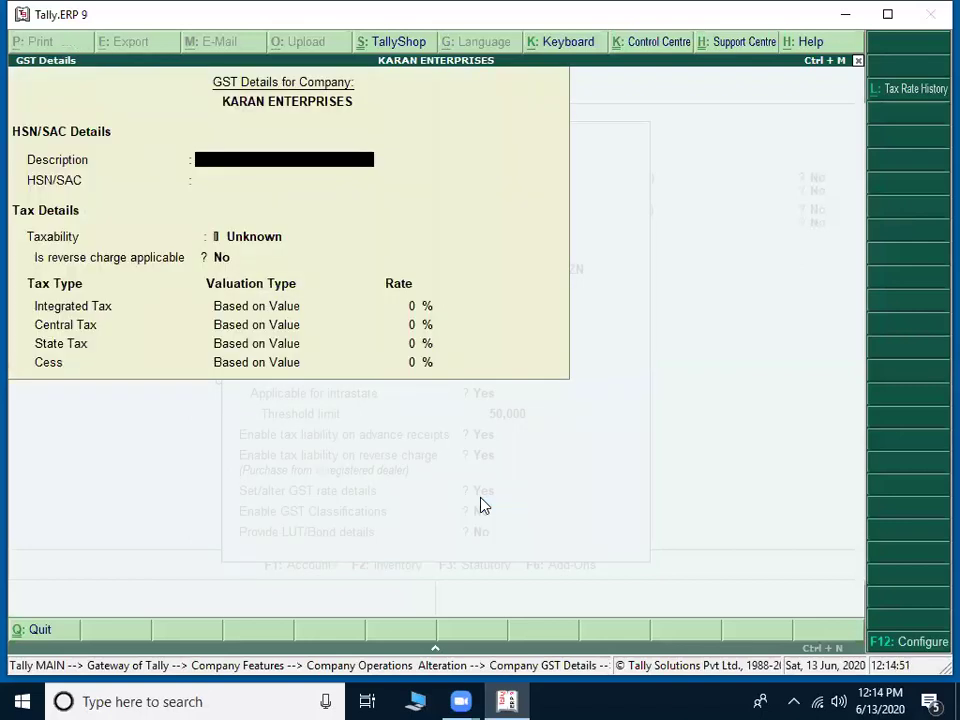
Step: Set company taxability to Taxable with a 28% integrated tax rate
key(Return)
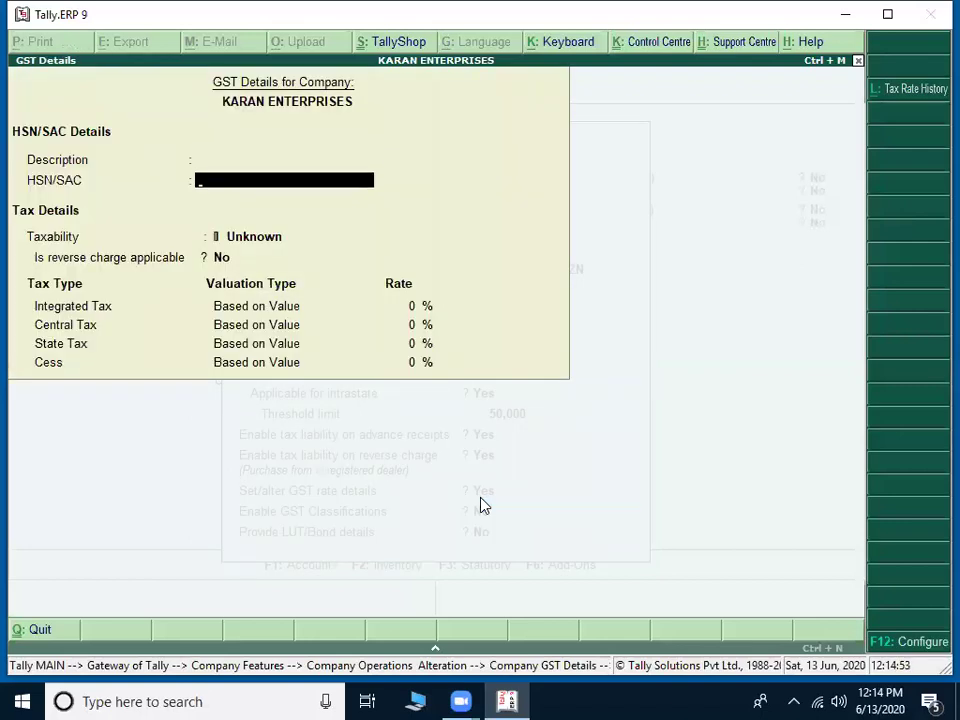
key(Return)
key(Down)
key(Down)
key(Down)
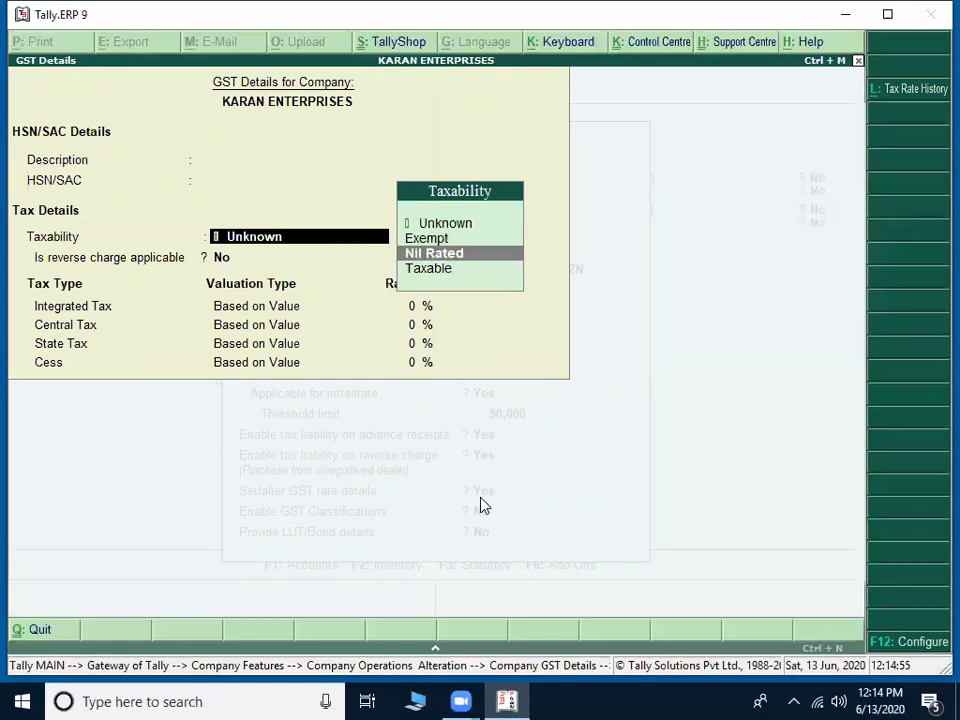
key(Return)
key(Return)
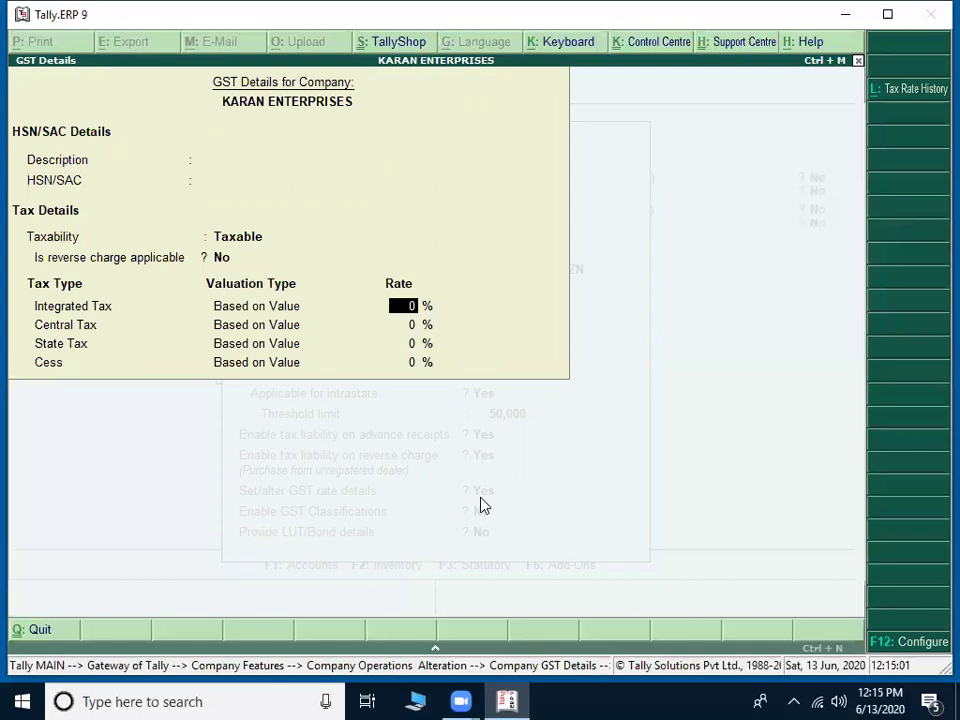
text(28)
key(Return)
key(Return)
key(Return)
key(Return)
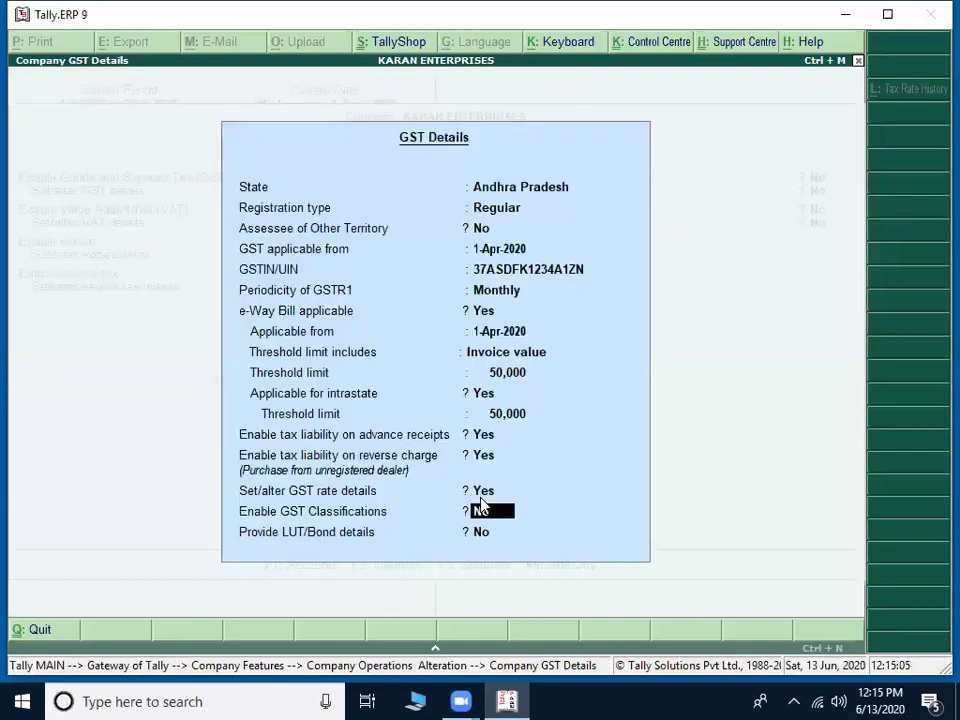
key(Up)
Step: Enter 5% as the integrated tax rate with revised applicability from 1-Apr-2020
key(Return)
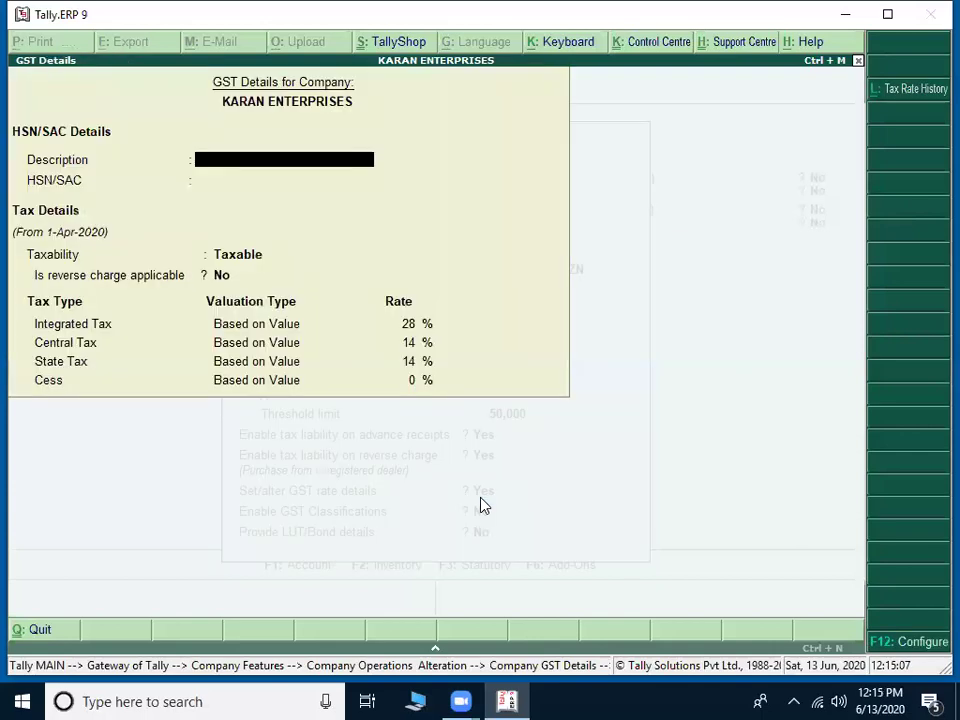
key(Return)
key(Return)
key(Return)
text(5)
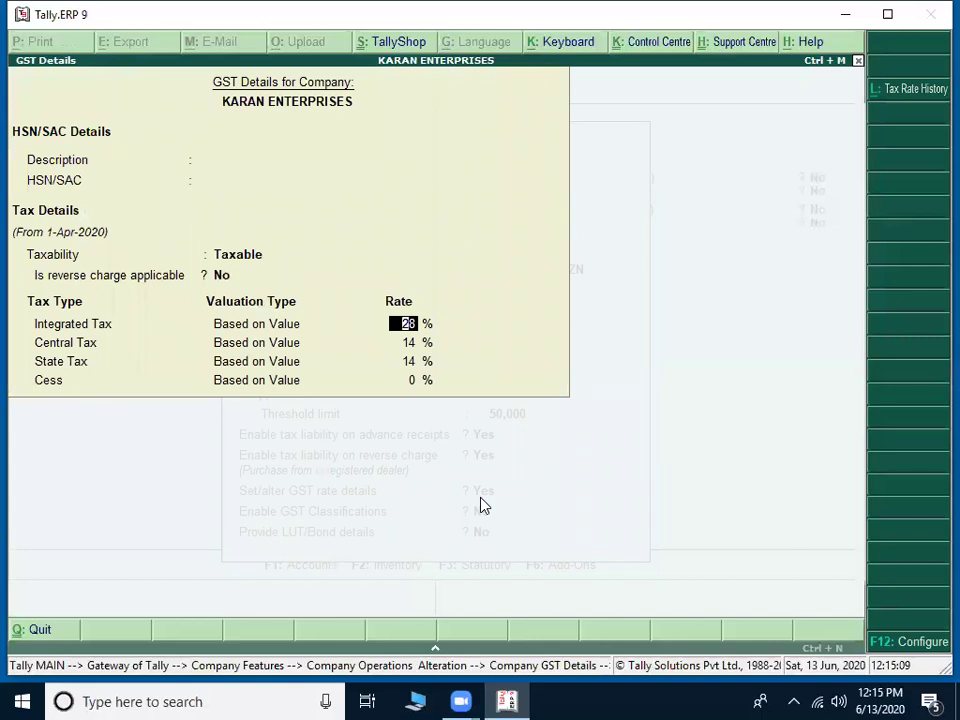
key(Return)
key(Return)
key(Return)
key(Return)
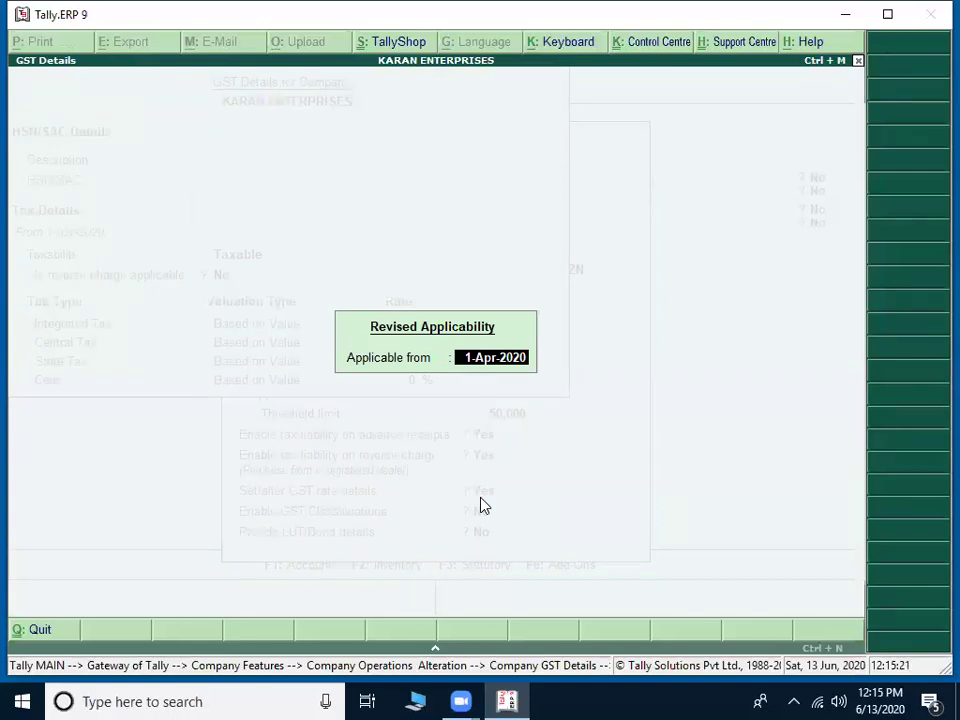
key(Return)
key(Return)
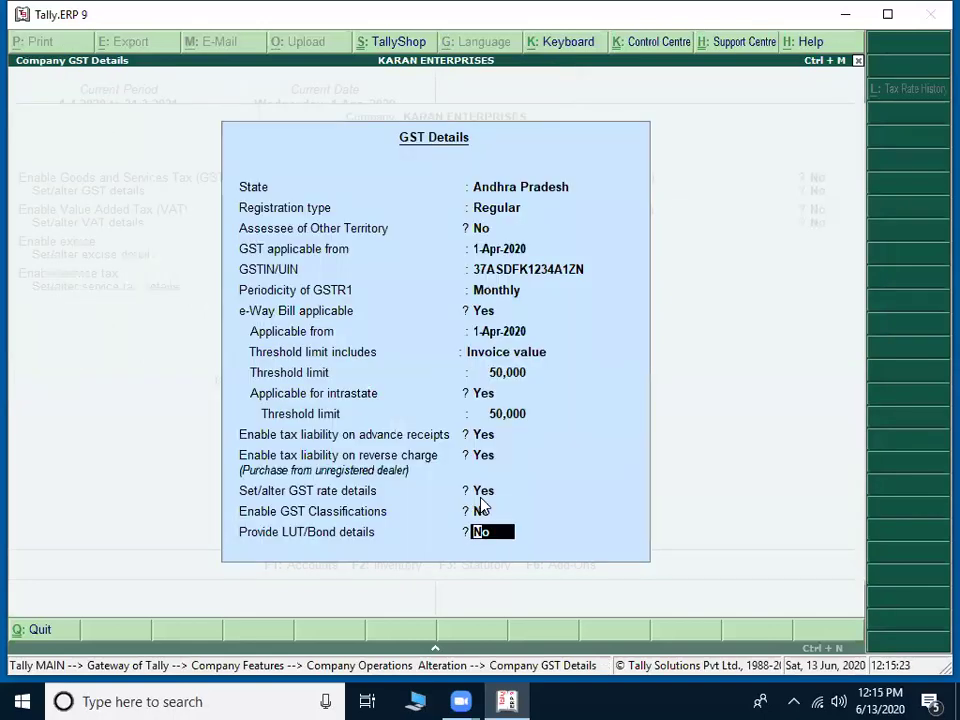
Step: Answer Yes to Enable GST Classifications and No to Set/alter GST rate details
key(Up)
text(y)
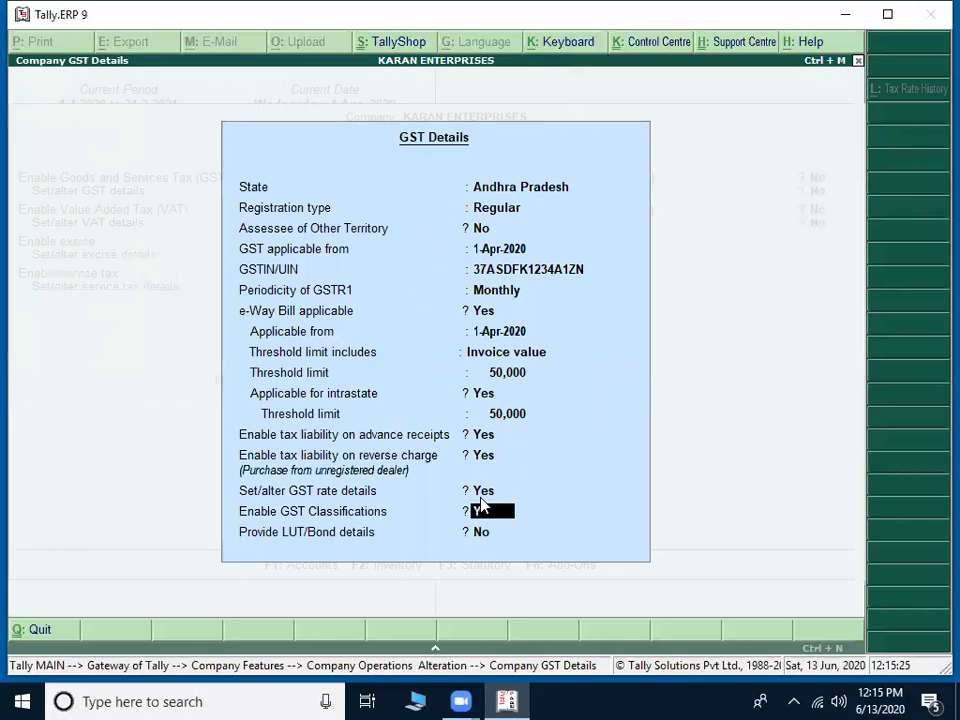
key(Return)
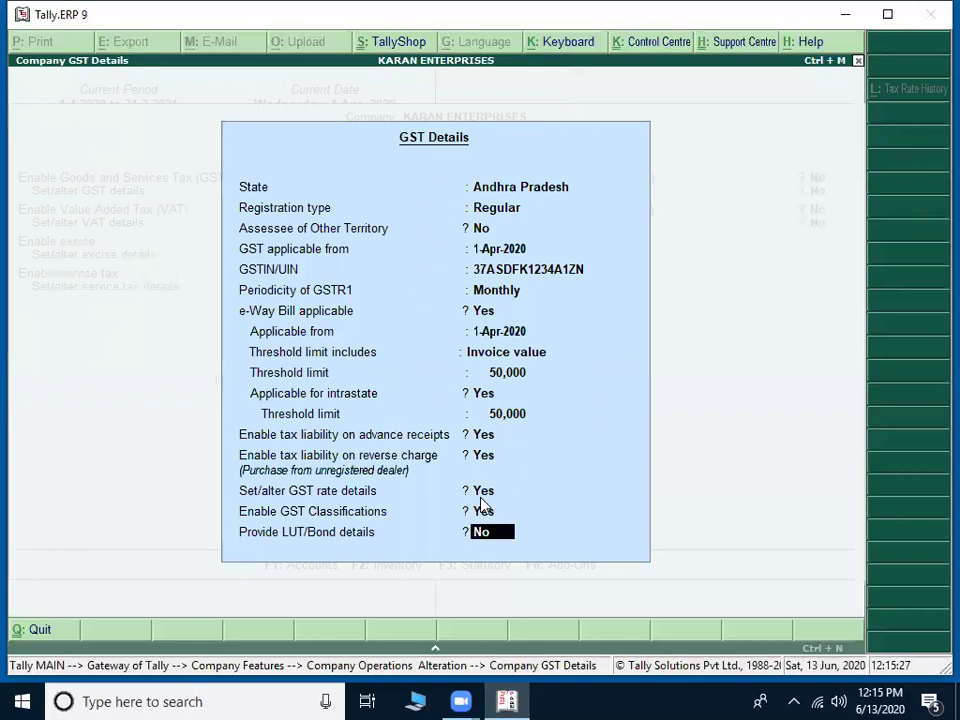
key(Up)
key(Up)
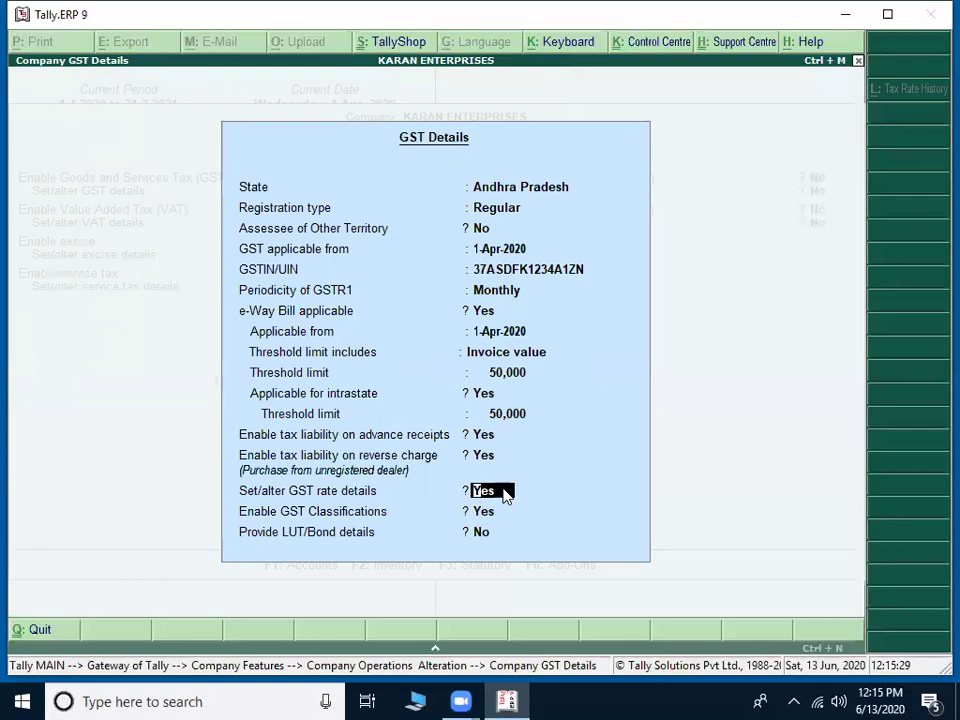
text(n)
key(Return)
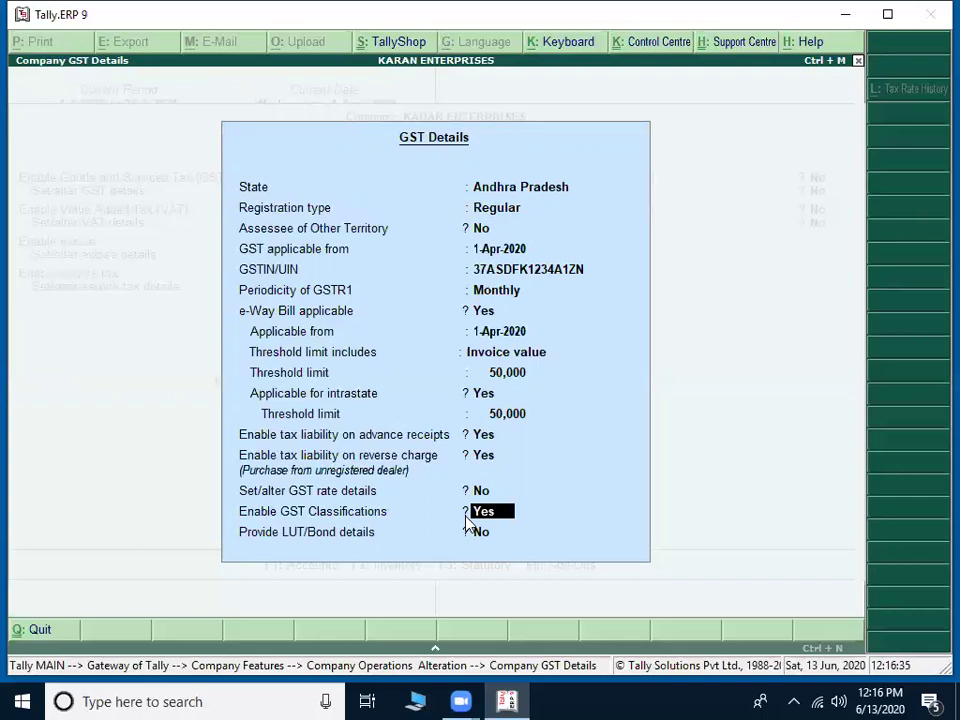
key(Return)
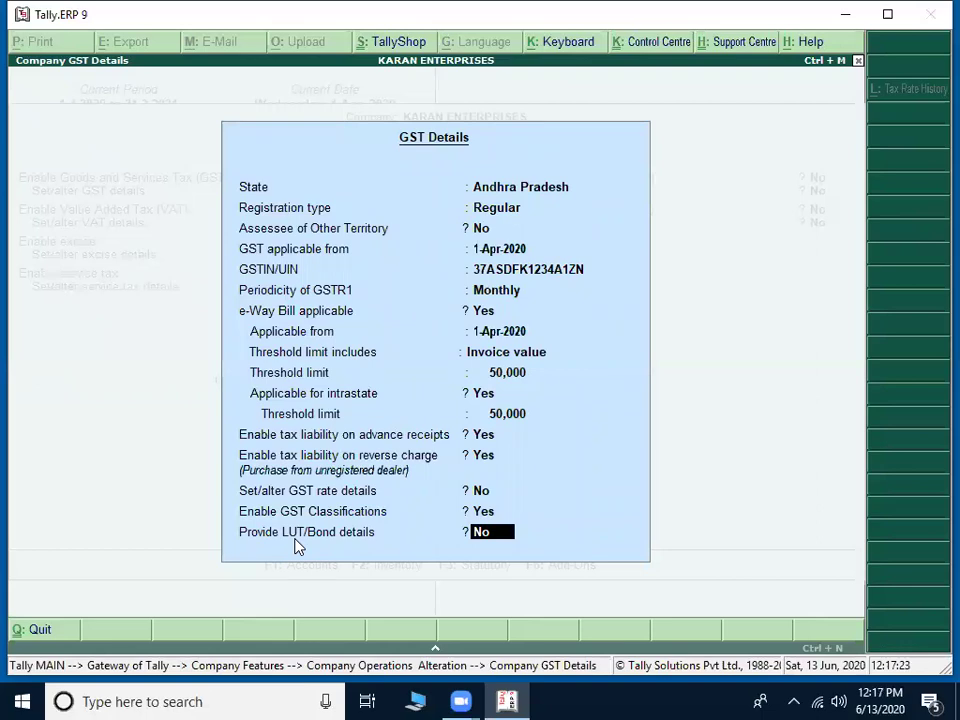
Step: Accept the GST Details and step past excise, service tax and TDS to the PAN field
key(Return)
key(Return)
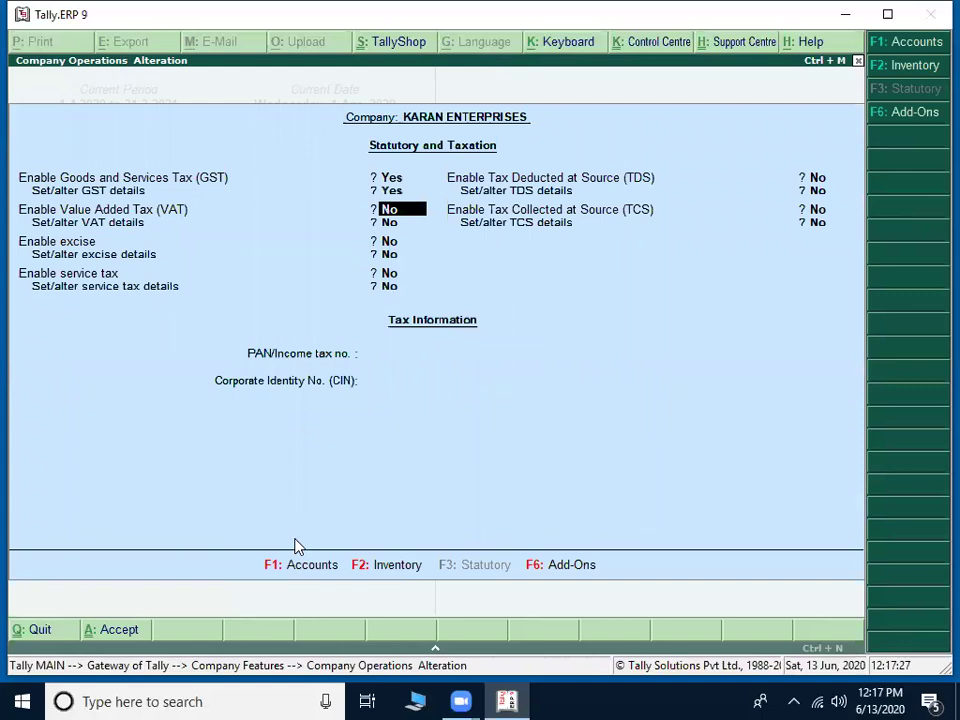
key(Return)
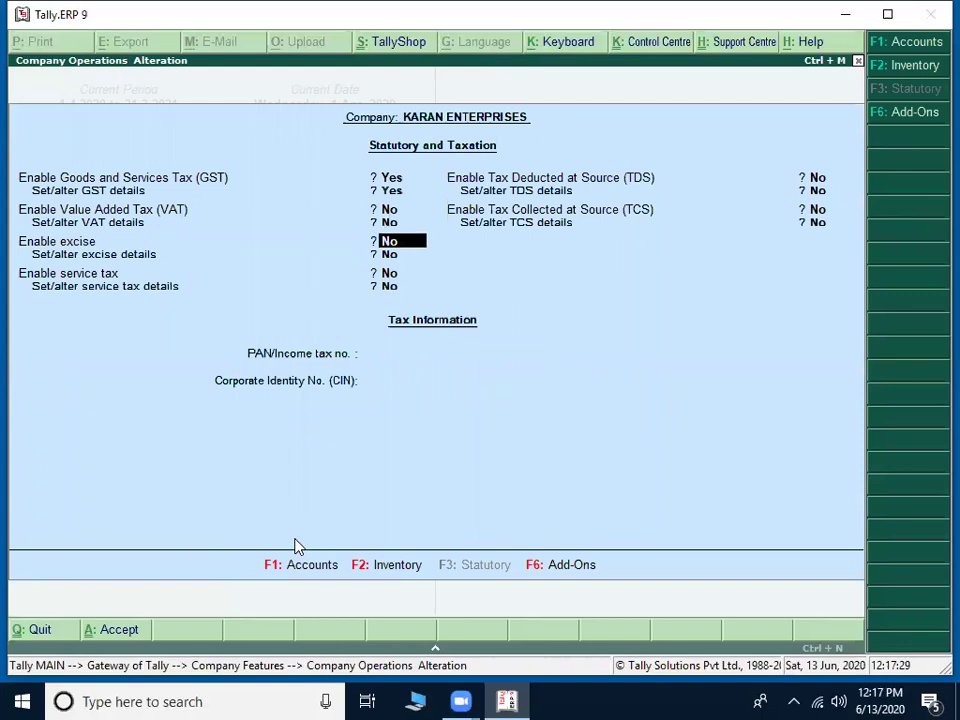
key(Return)
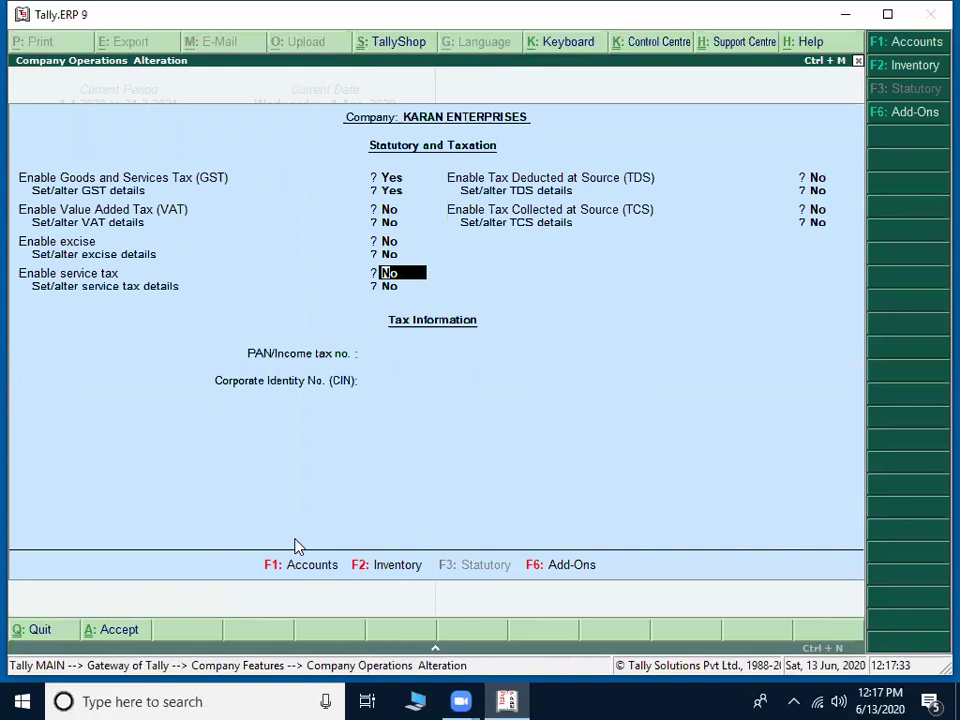
key(Up)
key(Up)
key(Up)
key(Up)
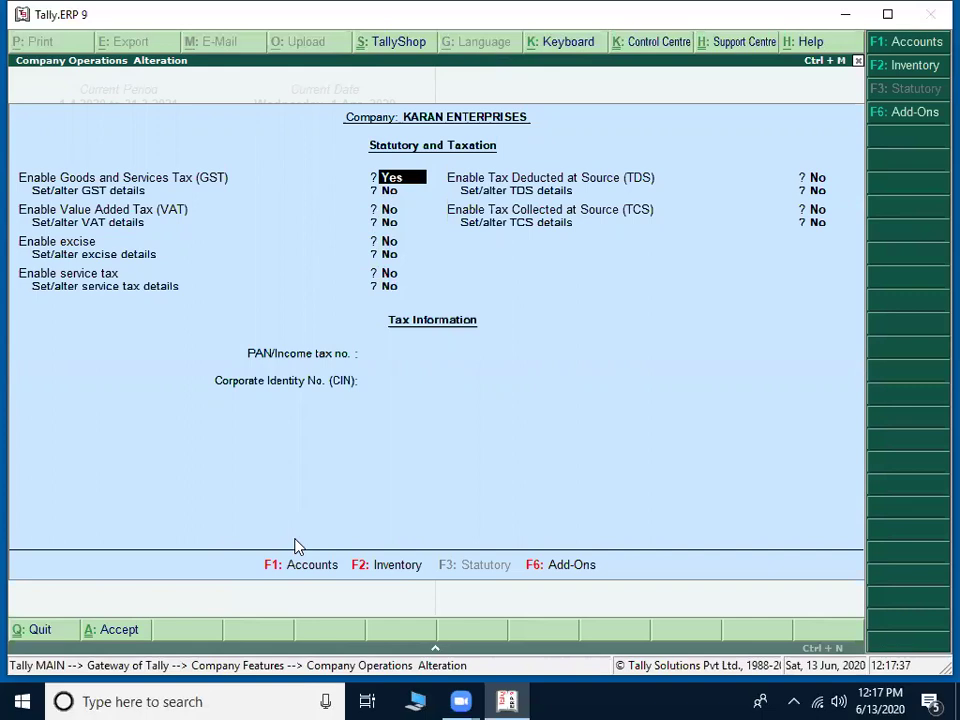
key(Return)
key(Return)
key(Return)
key(Return)
key(Return)
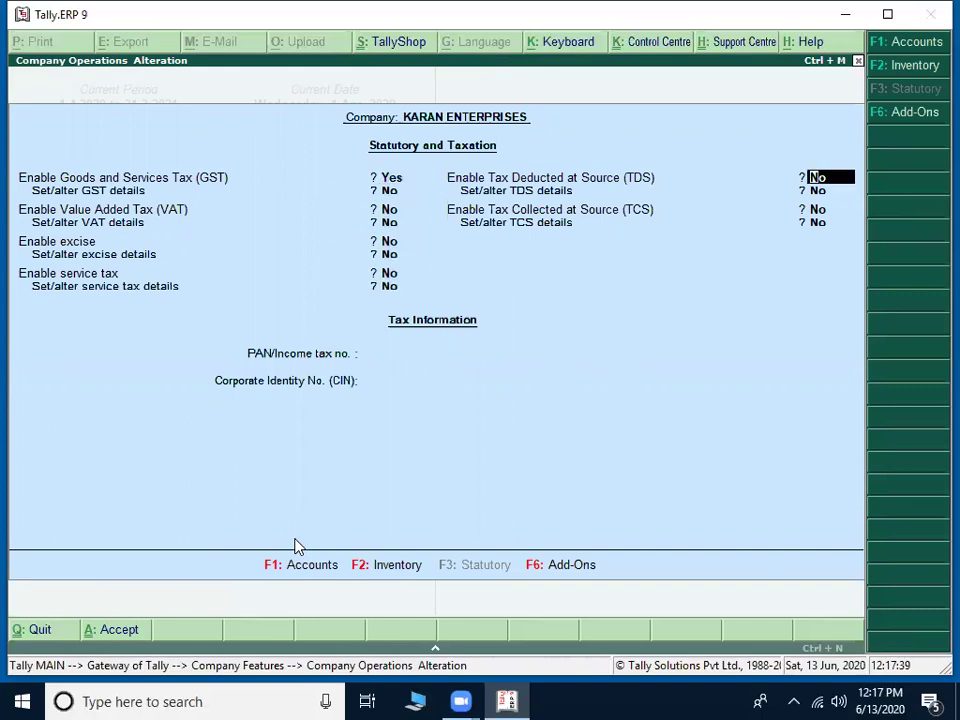
key(Return)
key(Return)
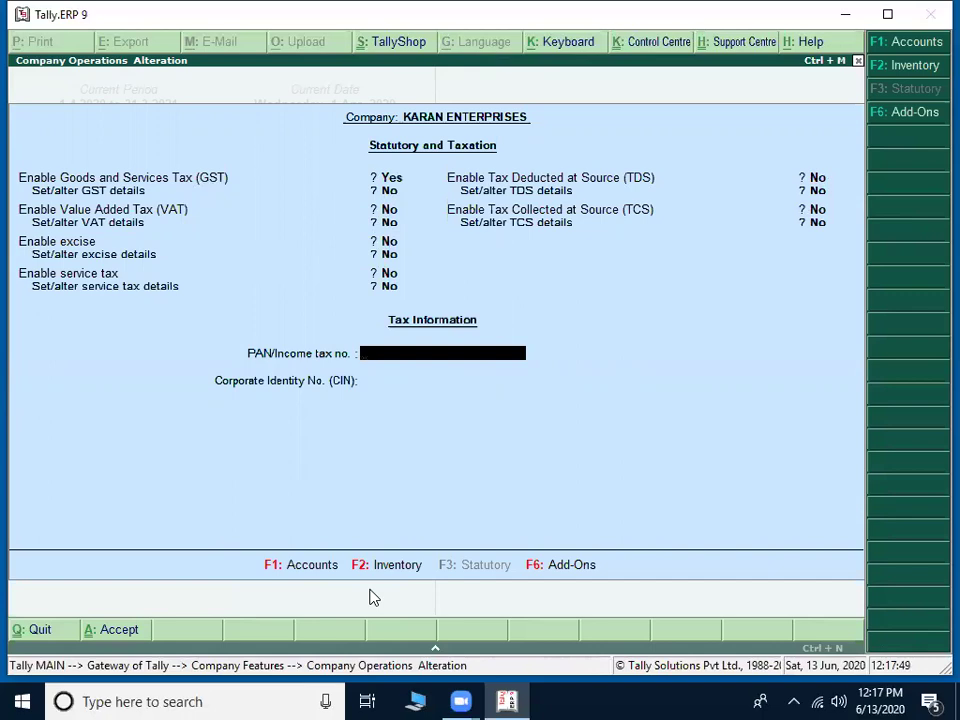
Step: Enter the company's PAN in the PAN/Income tax no. field
key(Return)
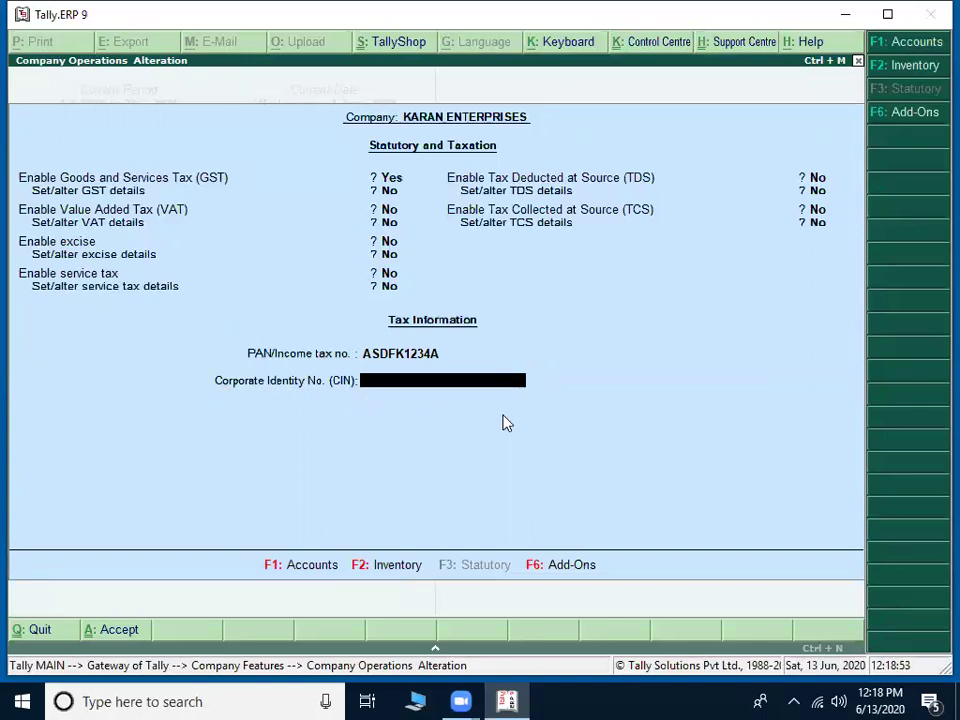
Step: Accept the company alteration to save the Statutory and Taxation settings
key(Return)
key(Return)
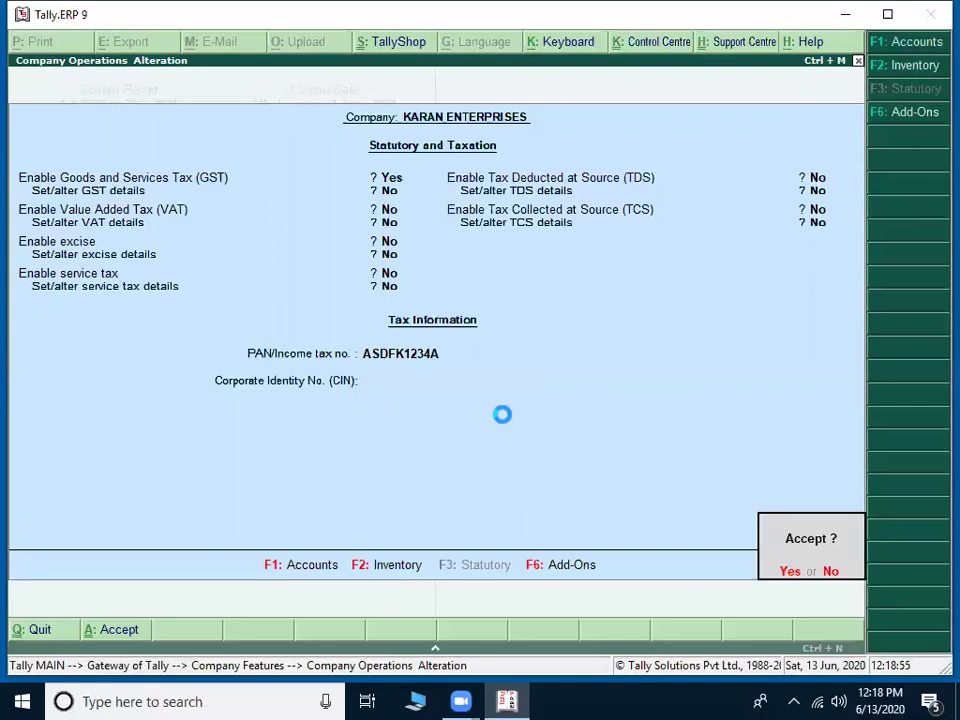